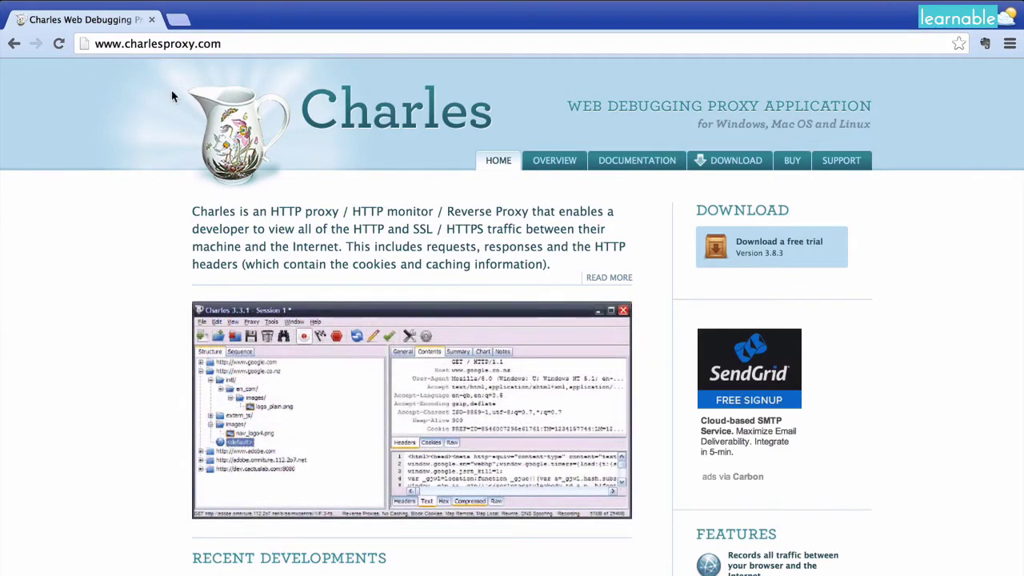
Open the Charles download page and review the license pricing table on the Buy page.
left_click(739, 240)
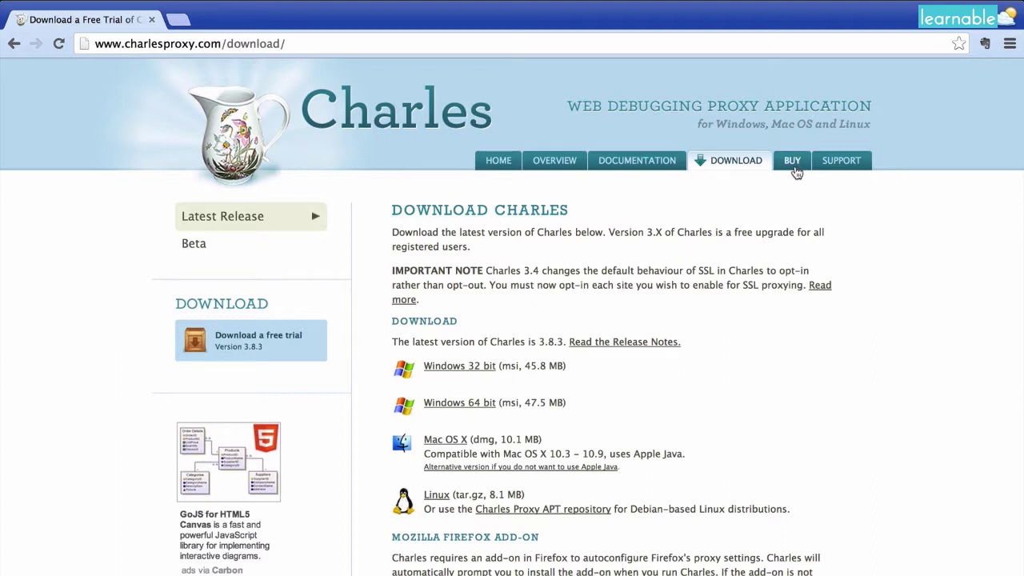
left_click(795, 170)
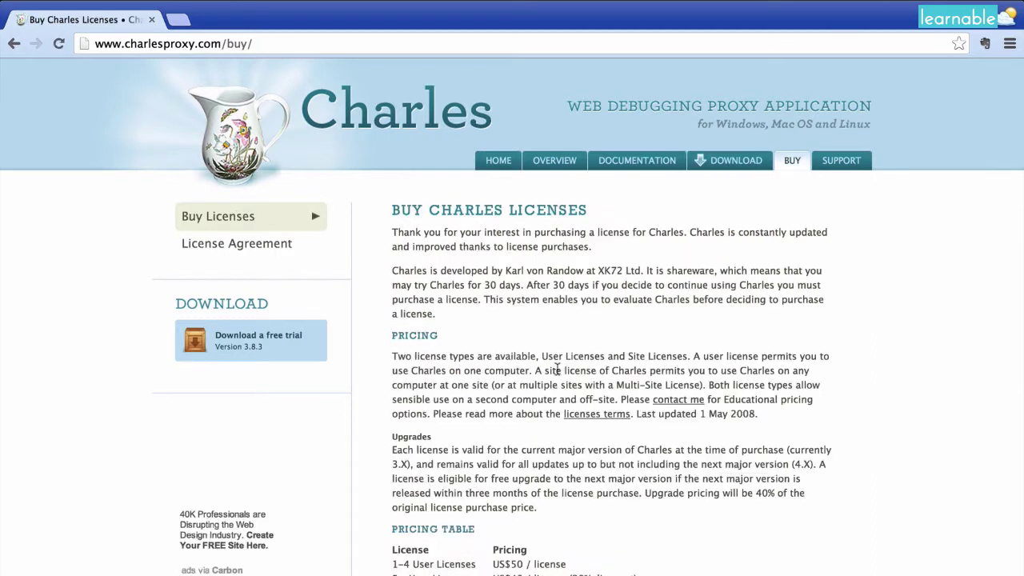
scroll(558, 370, "down", 2)
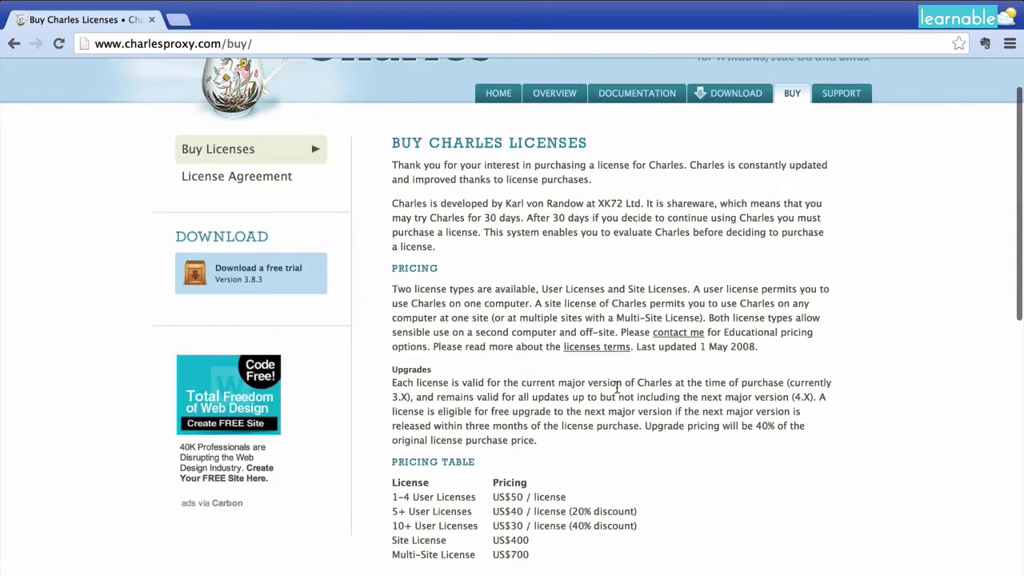
scroll(617, 387, "up", 2)
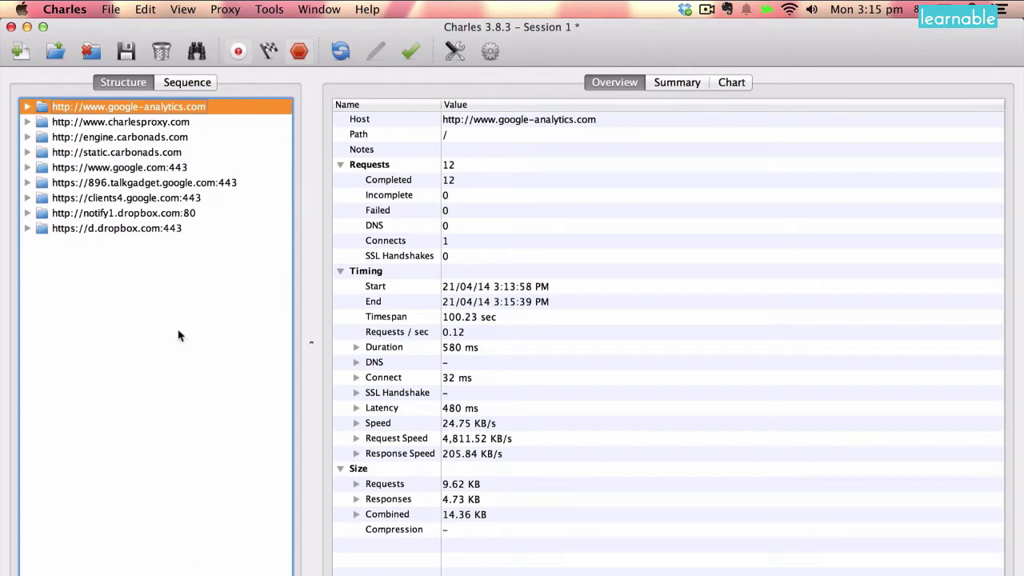
Switch to Charles and examine the overview of several recorded hosts, ending with d.dropbox.com.
left_click(138, 149)
left_click(125, 182)
left_click(118, 200)
left_click(118, 213)
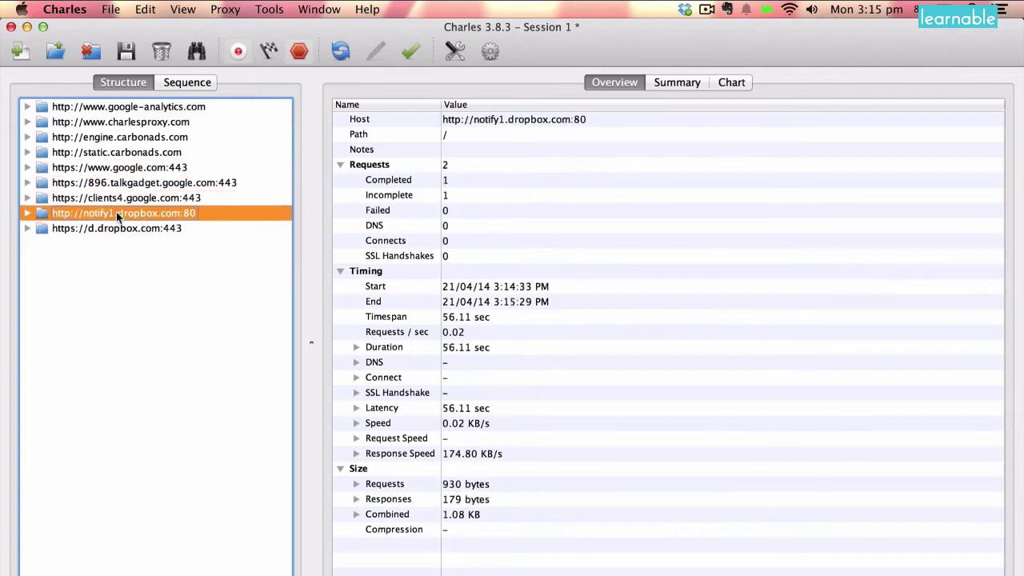
left_click(116, 227)
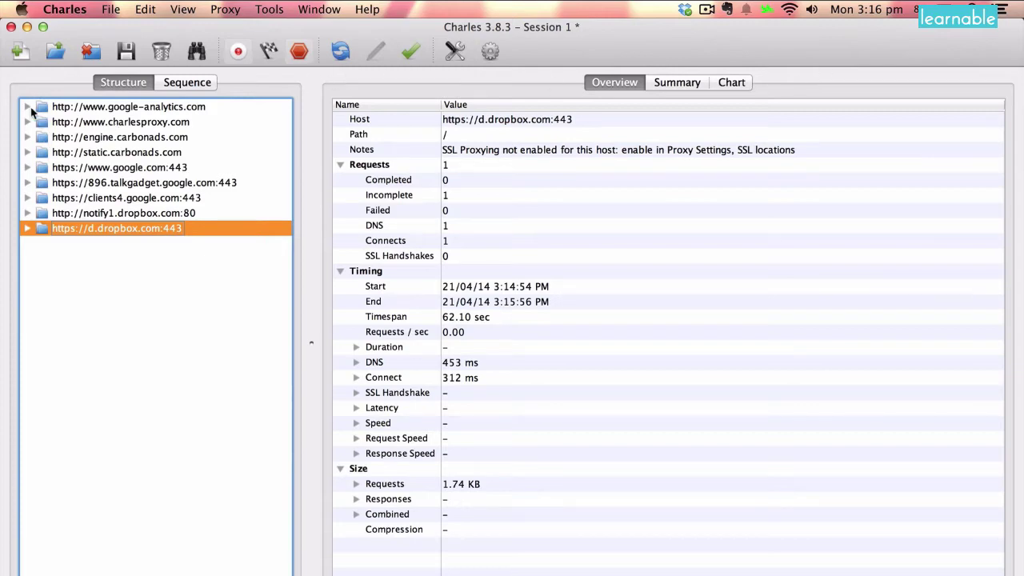
left_click(84, 107)
left_click(28, 107)
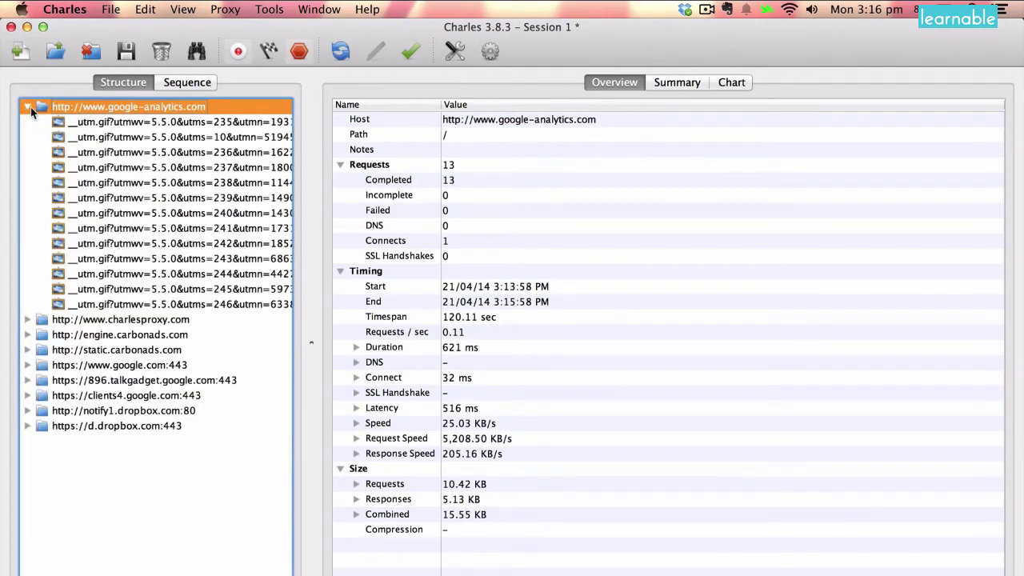
left_click(95, 123)
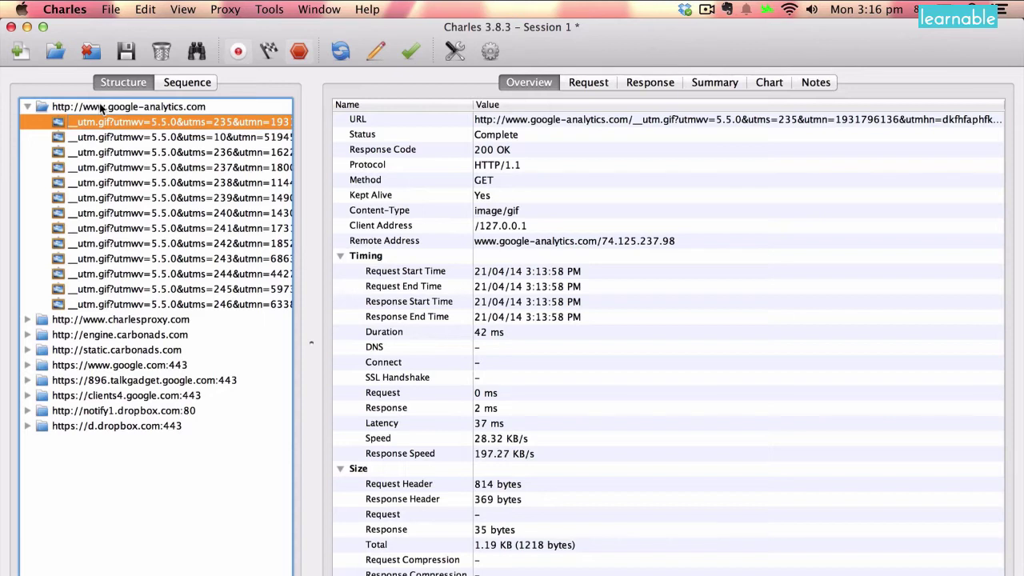
left_click(29, 107)
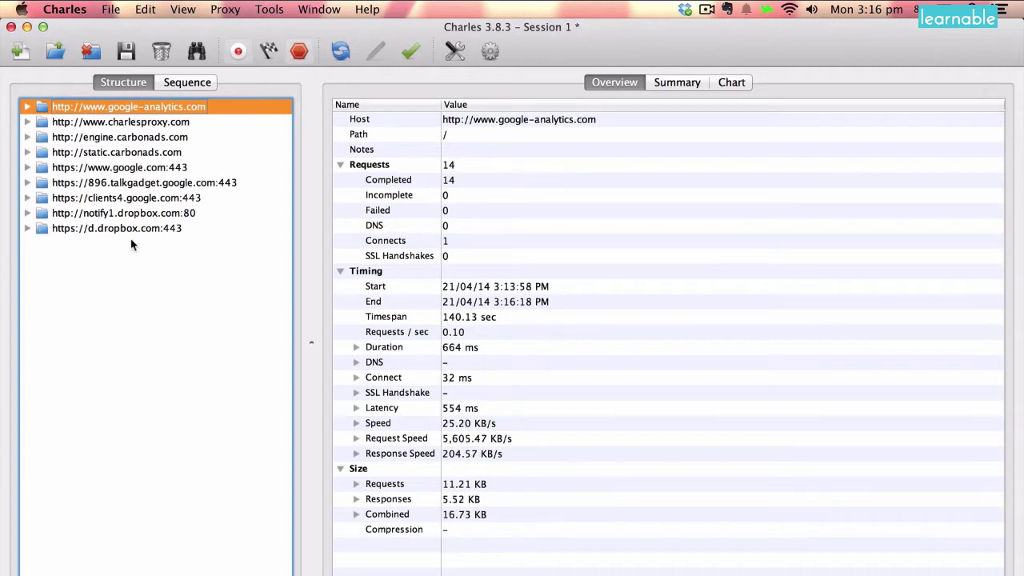
left_click(28, 109)
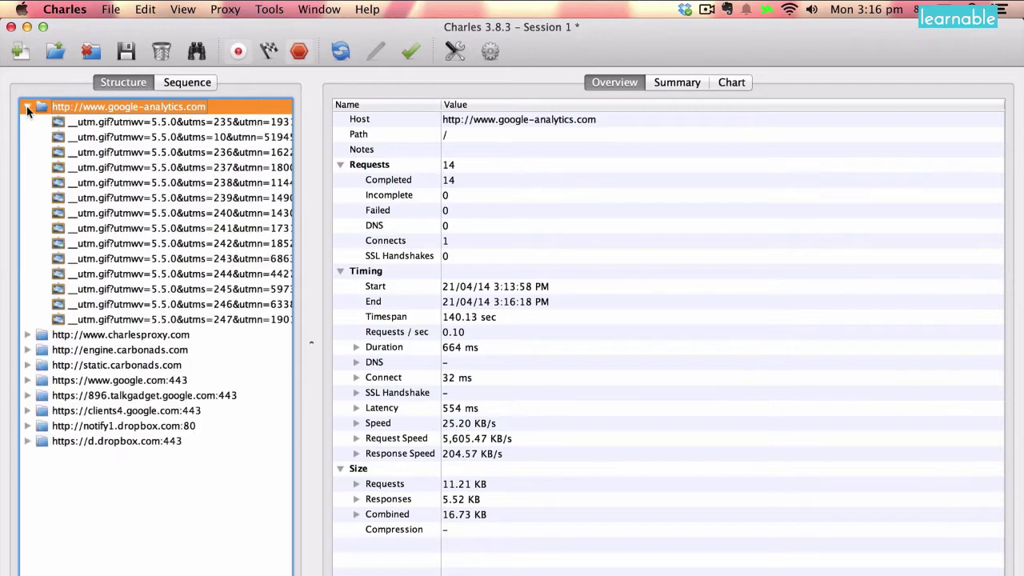
left_click(136, 124)
left_click(133, 132)
left_click(132, 156)
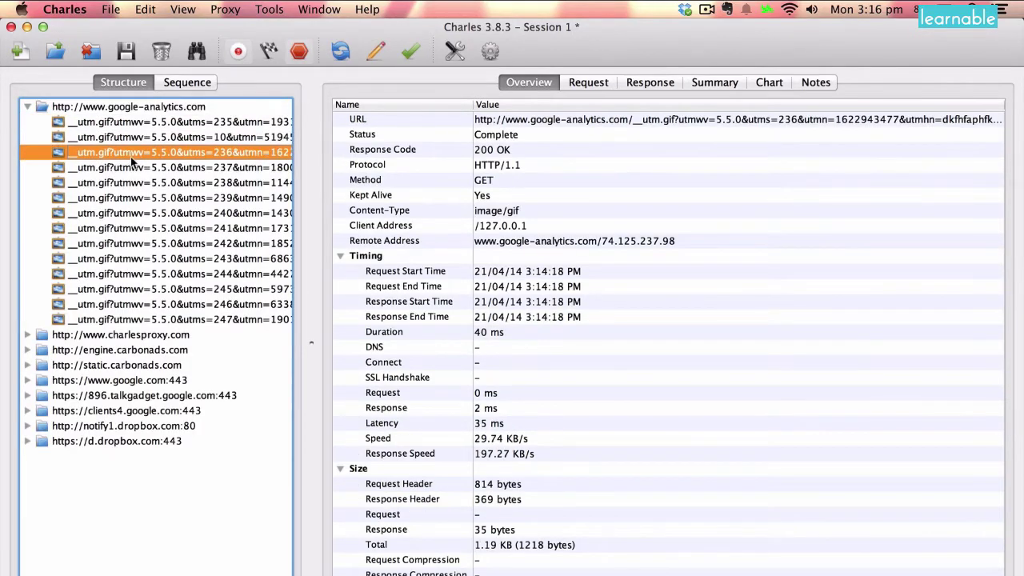
left_click(127, 181)
left_click(126, 244)
left_click(124, 289)
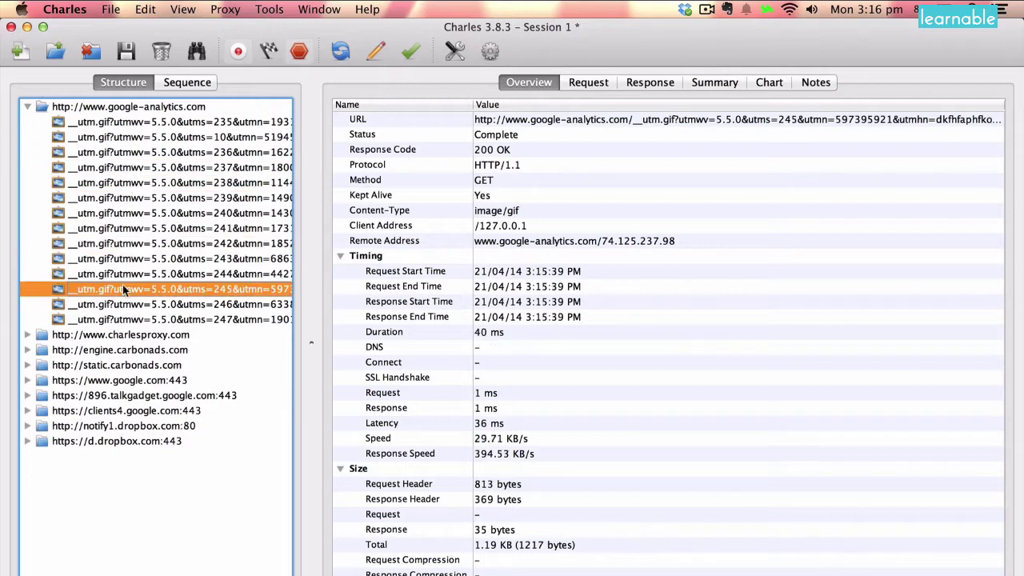
left_click(116, 308)
left_click(113, 318)
left_click(120, 126)
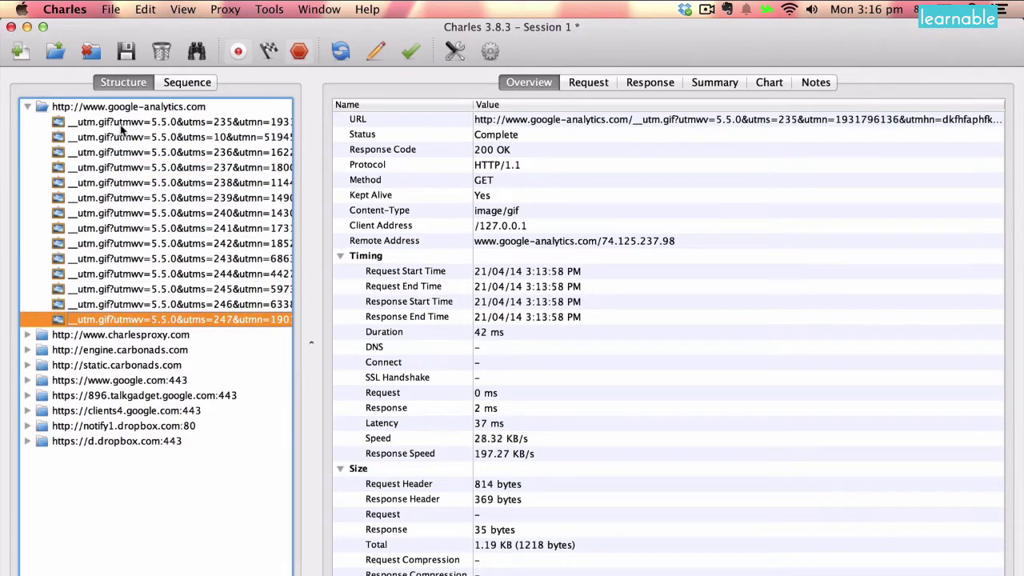
key("Left")
key("Left")
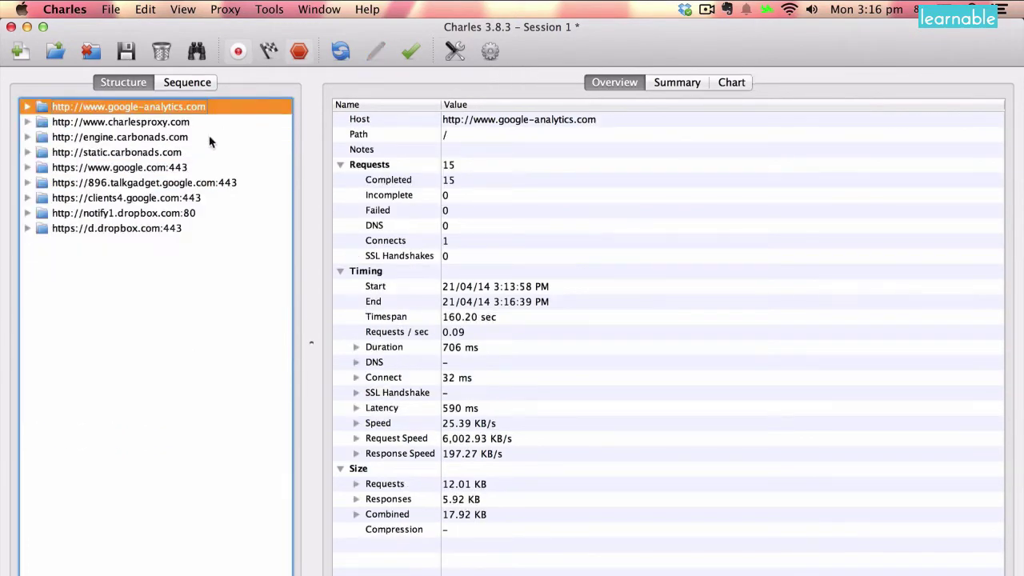
Show the session in Sequence view and inspect the earliest google-analytics, carbonads and charlesproxy requests.
left_click(189, 82)
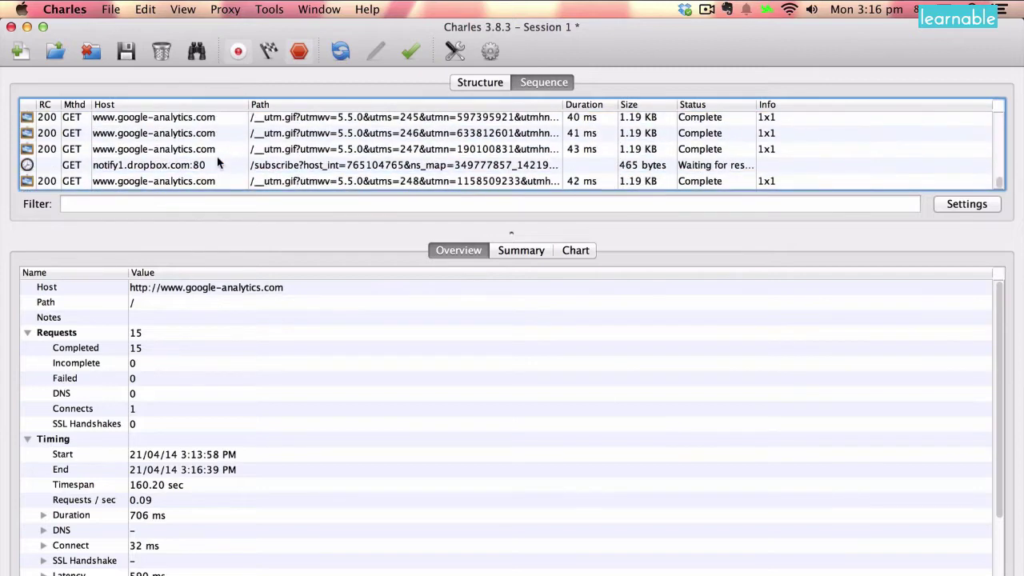
scroll(217, 162, "up", 5)
left_click(224, 122)
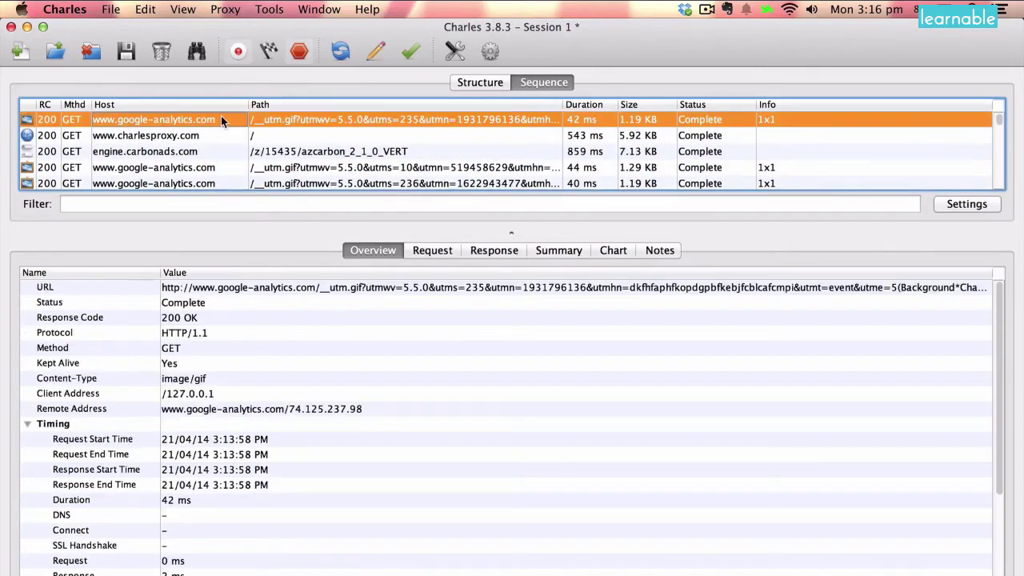
left_click(182, 152)
scroll(181, 150, "up", 5)
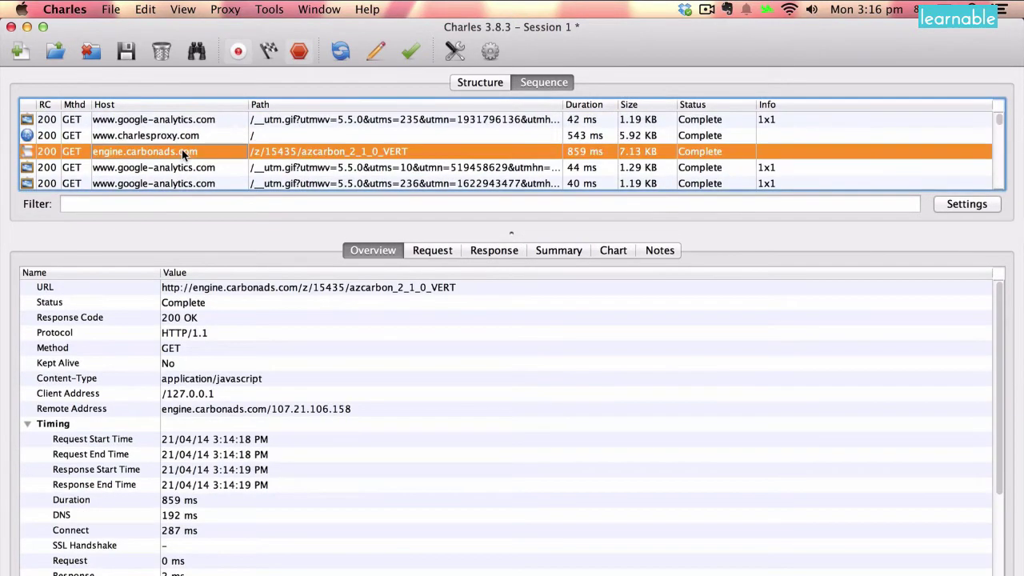
left_click(176, 133)
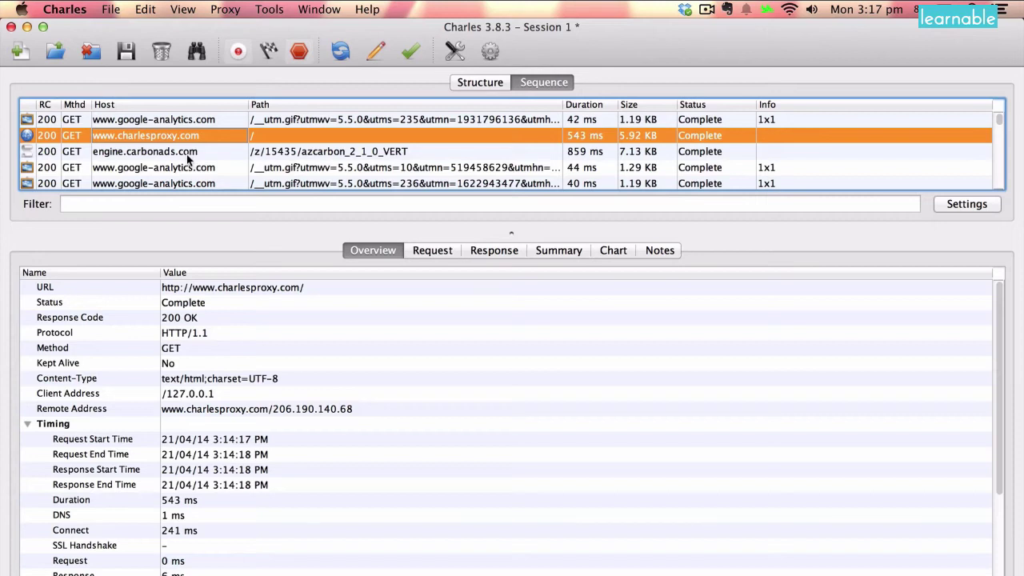
Clear all recorded requests from the session, repeating the clearing as new traffic arrives.
key("super+a")
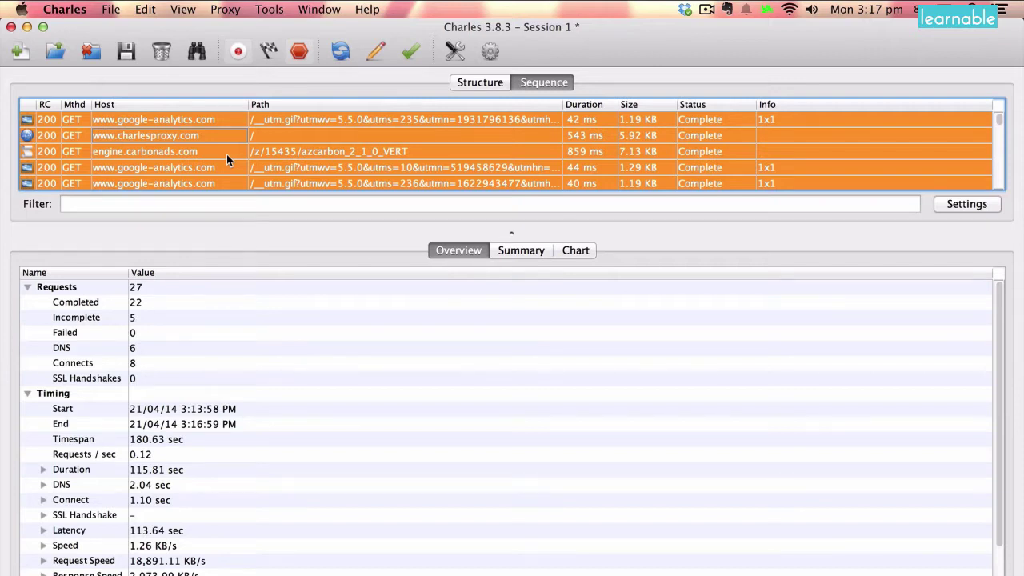
key("super+k")
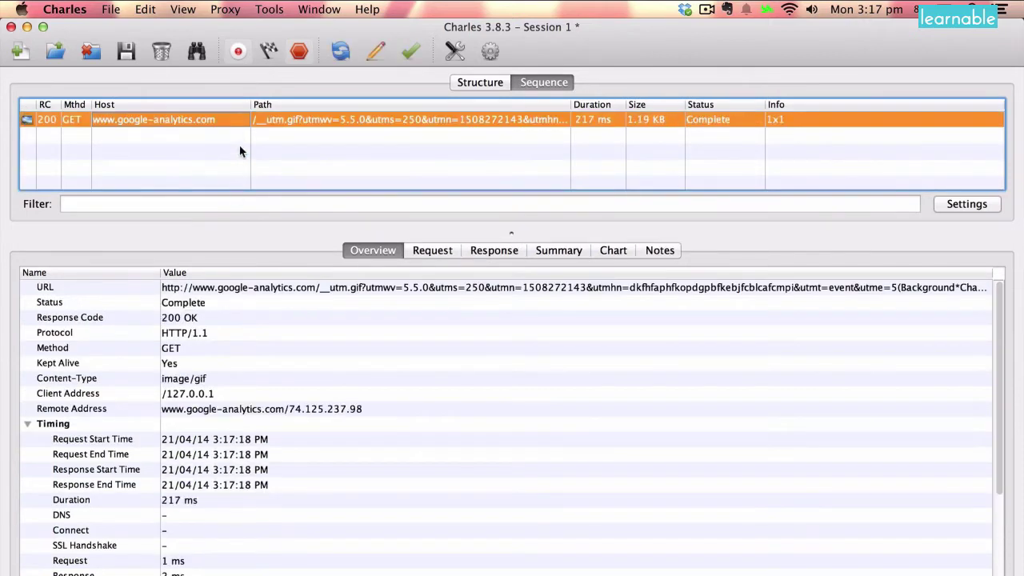
key("super+k")
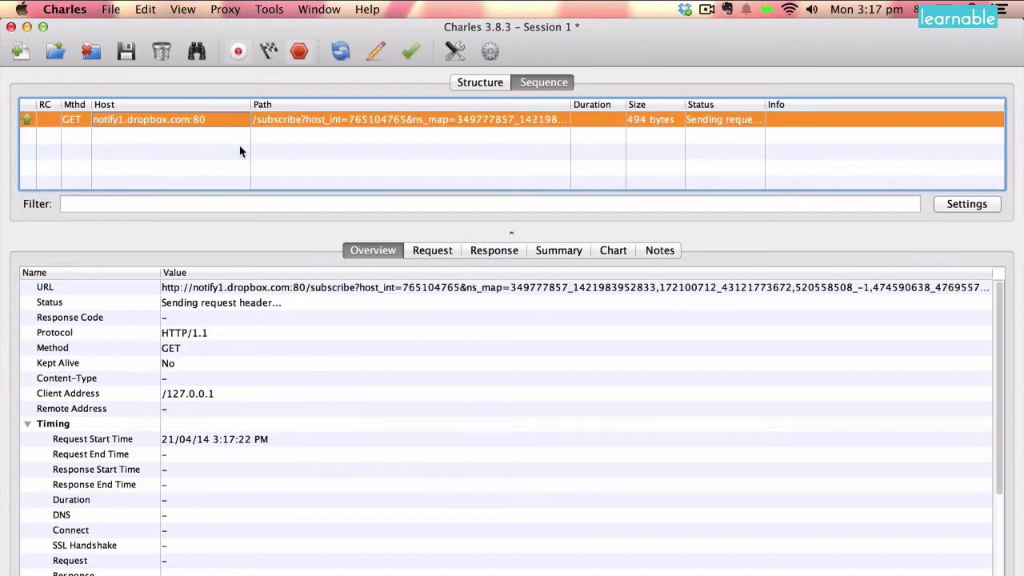
key("super+k")
Filter the request sequence by "utm" and widen the Path column to show more of each URL.
left_click(243, 206)
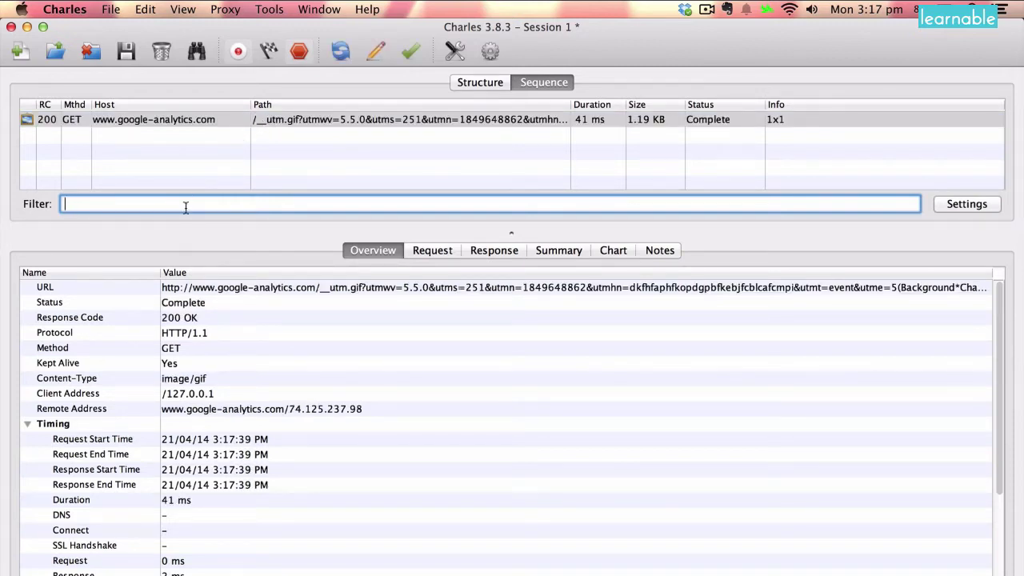
type("utm")
left_click(300, 119)
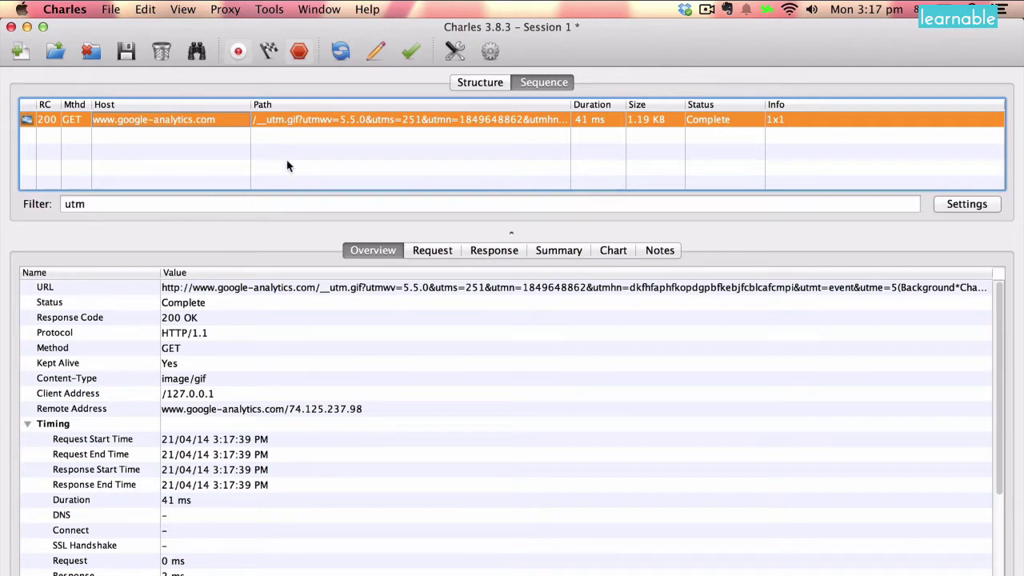
left_click_drag(574, 110, 798, 109)
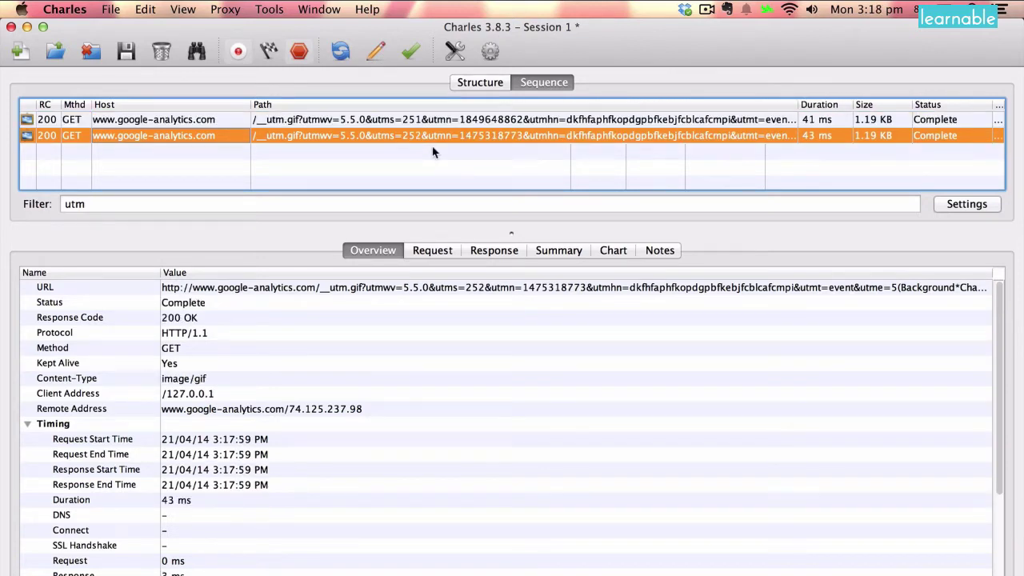
Display the Request details and compare the parameters of the filtered Google Analytics hits.
left_click(433, 249)
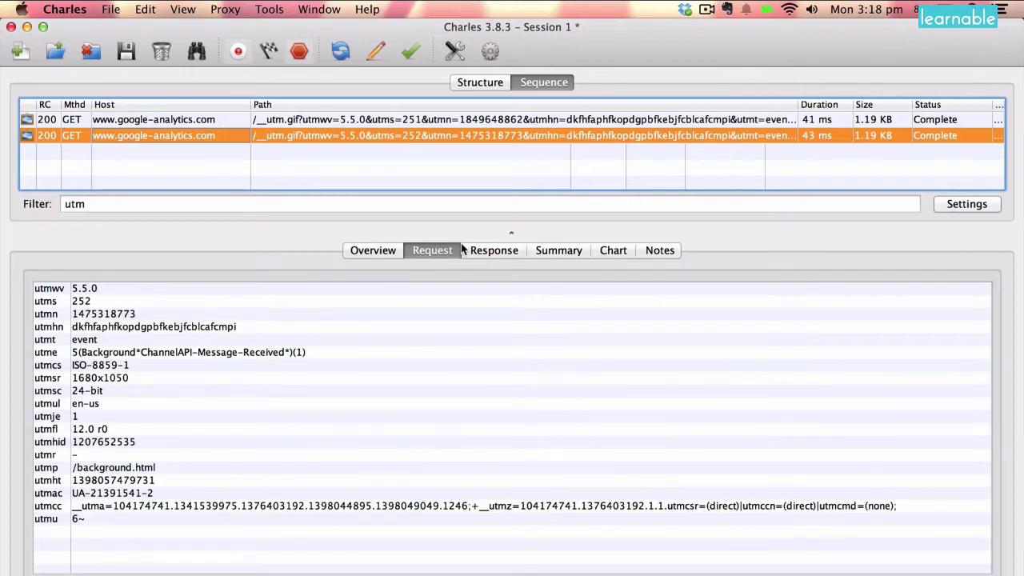
left_click(132, 121)
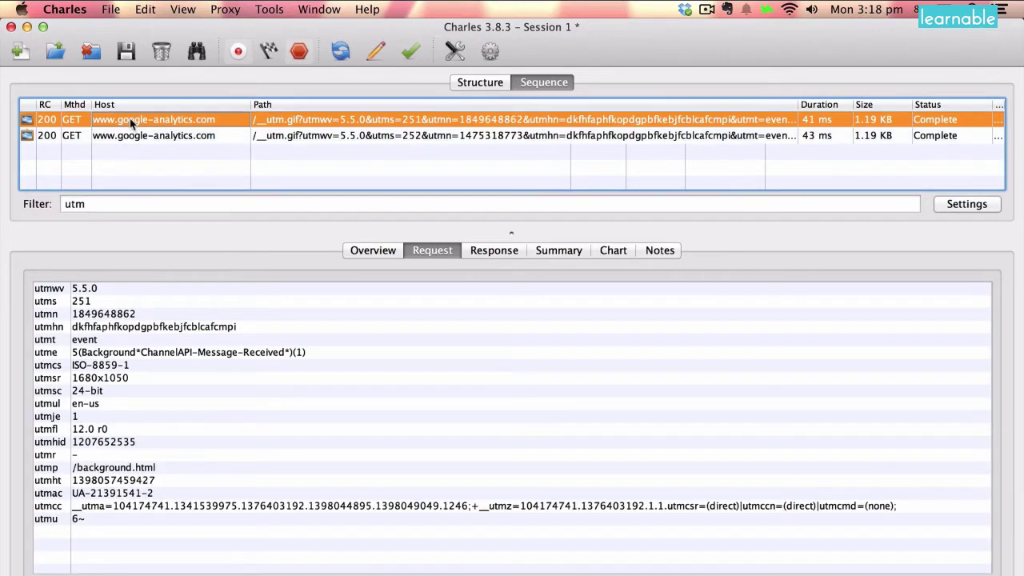
left_click(128, 137)
left_click(141, 118)
left_click(143, 131)
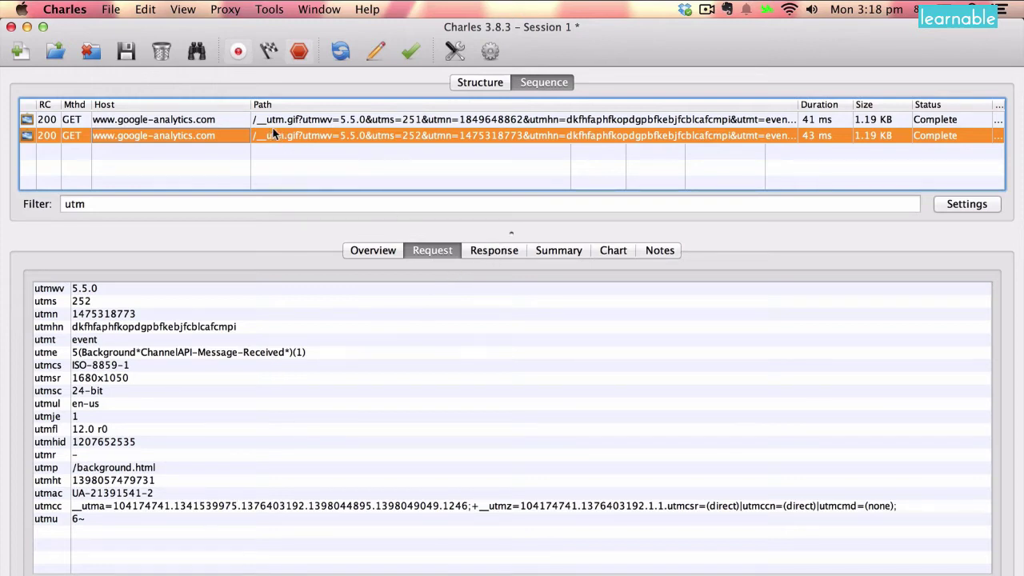
key("Up")
left_click(248, 140)
Look through the response, summary, timing chart and overview of the selected Google Analytics hit.
left_click(499, 250)
left_click(564, 250)
left_click(610, 251)
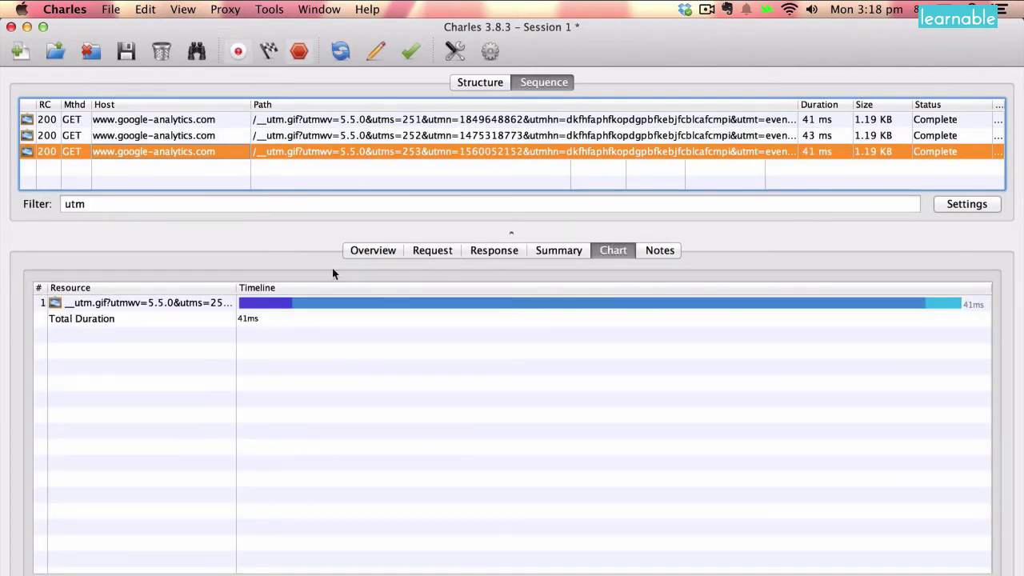
left_click(372, 250)
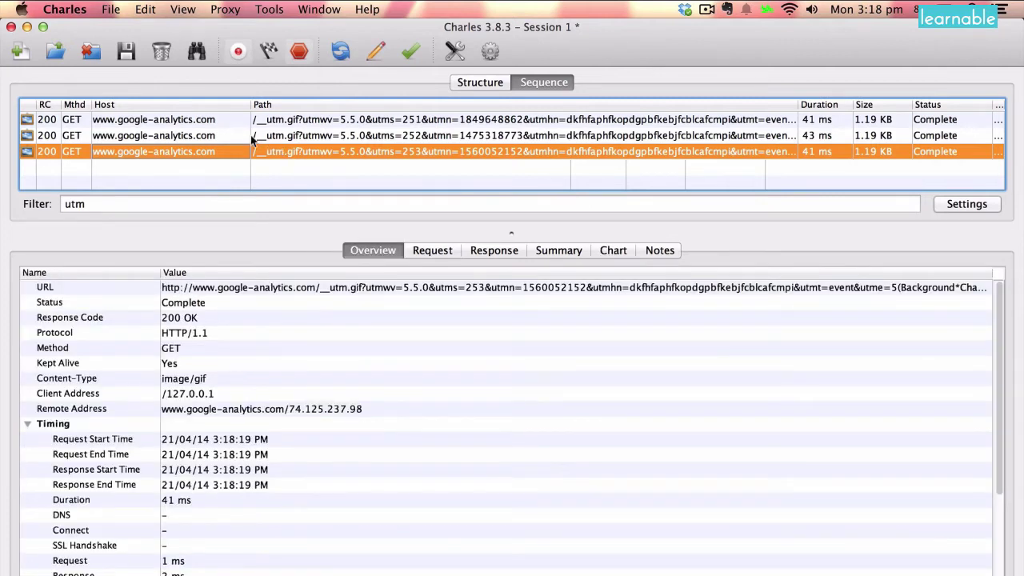
Select the third filtered Google Analytics hit and examine its request and response details.
left_click(311, 141)
left_click(362, 153)
left_click(439, 251)
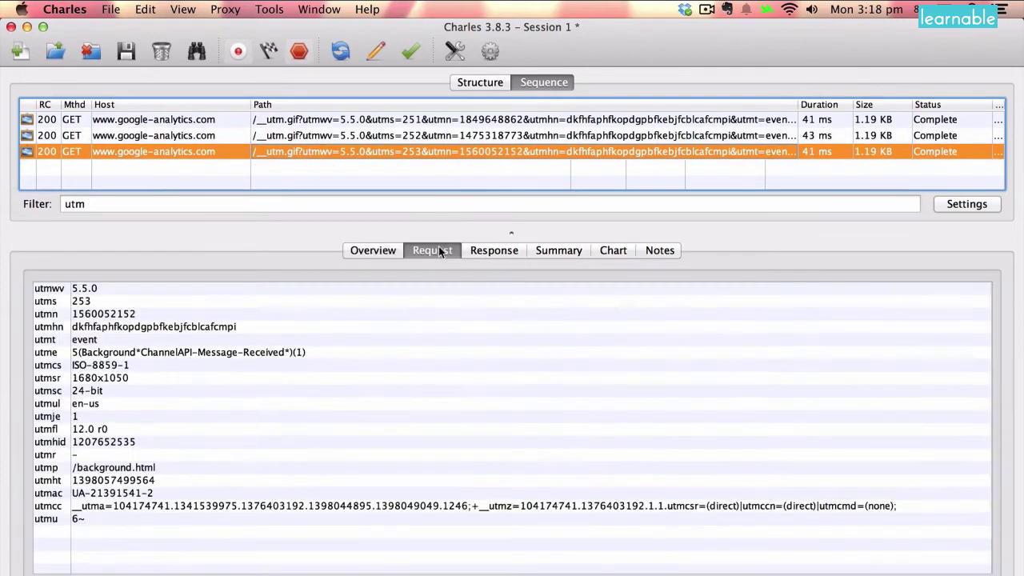
left_click(483, 253)
left_click(436, 251)
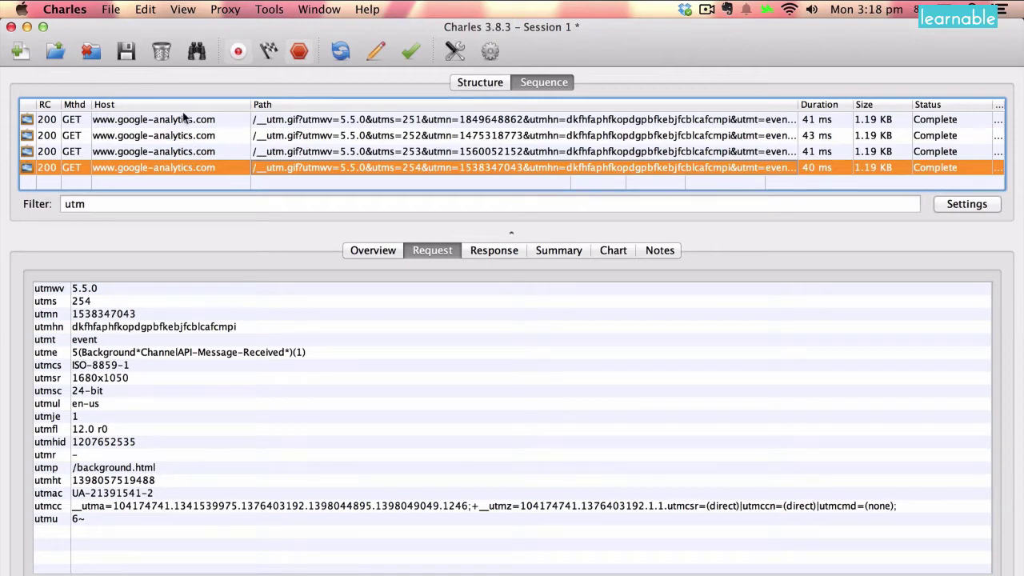
Step through all four filtered Google Analytics hits in order and compare their request parameters.
left_click(183, 119)
left_click(183, 136)
left_click(180, 152)
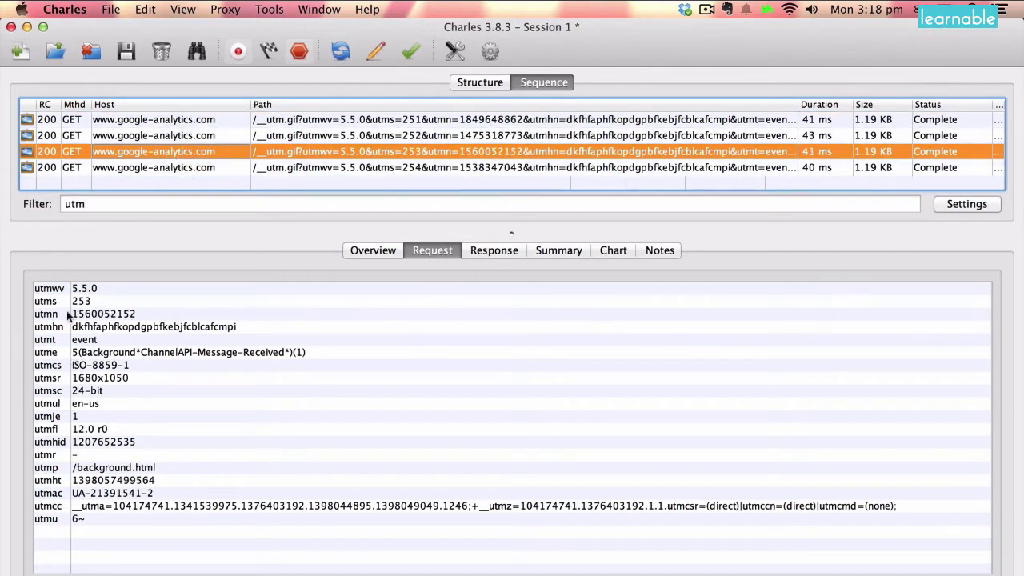
left_click(239, 167)
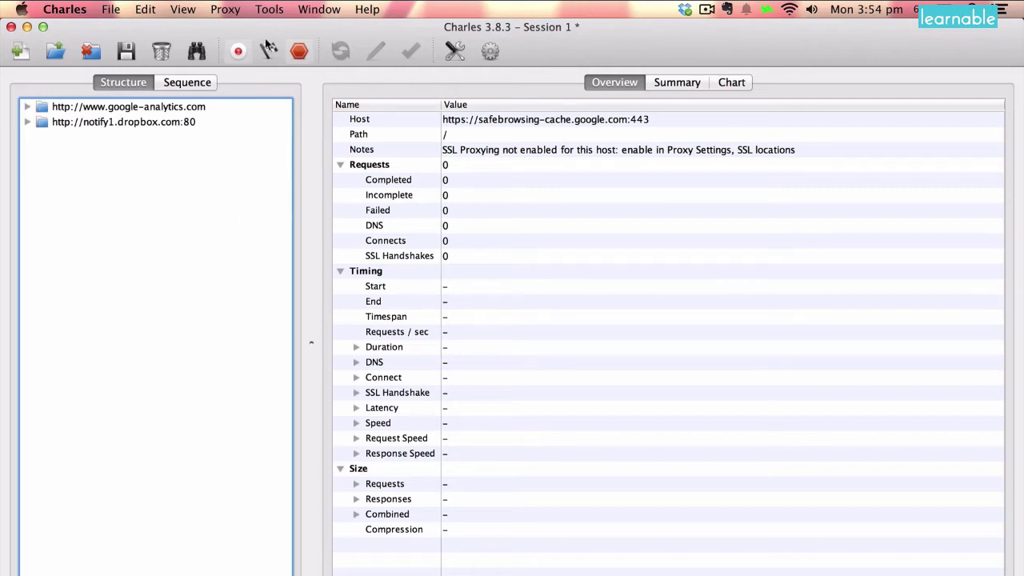
left_click(267, 10)
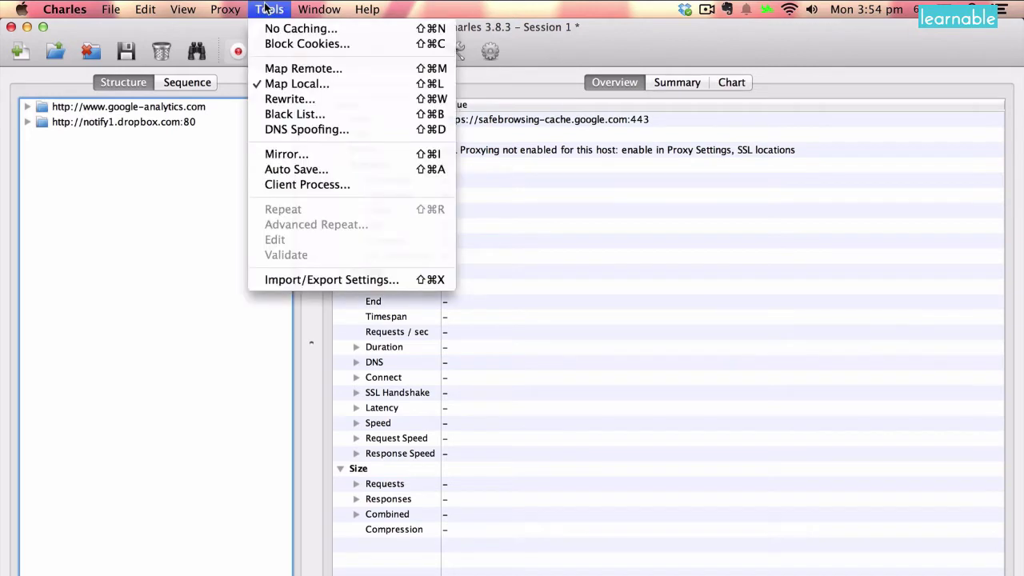
left_click(301, 87)
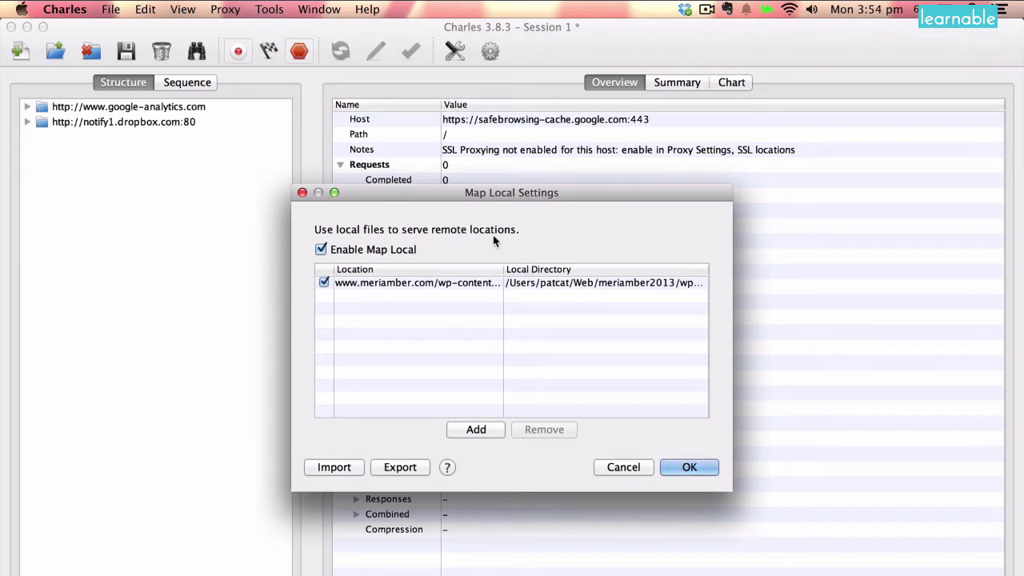
double_click(432, 286)
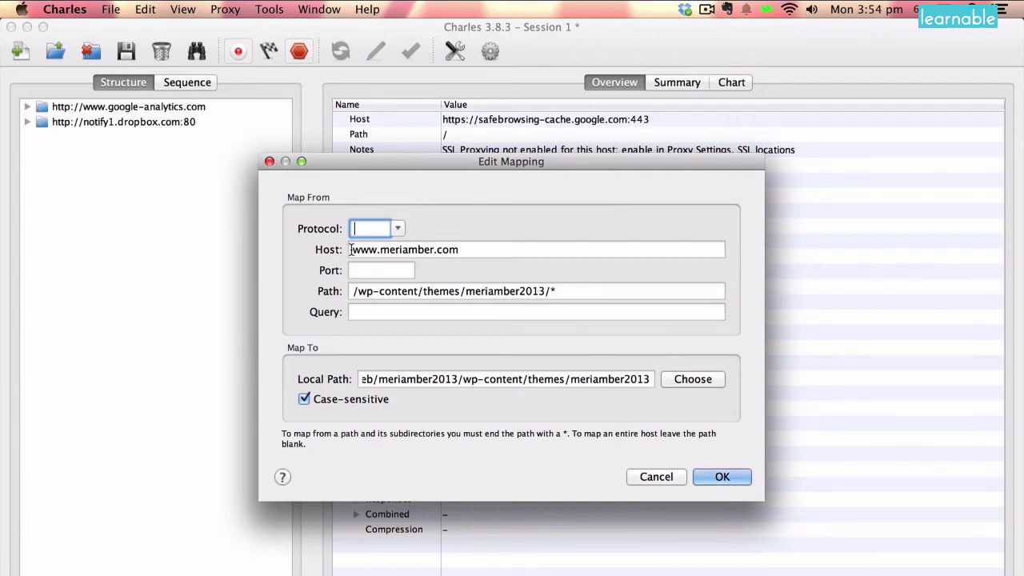
Examine the mapping's source host and its theme path, including the trailing wildcard that covers subdirectories.
left_click_drag(350, 249, 457, 250)
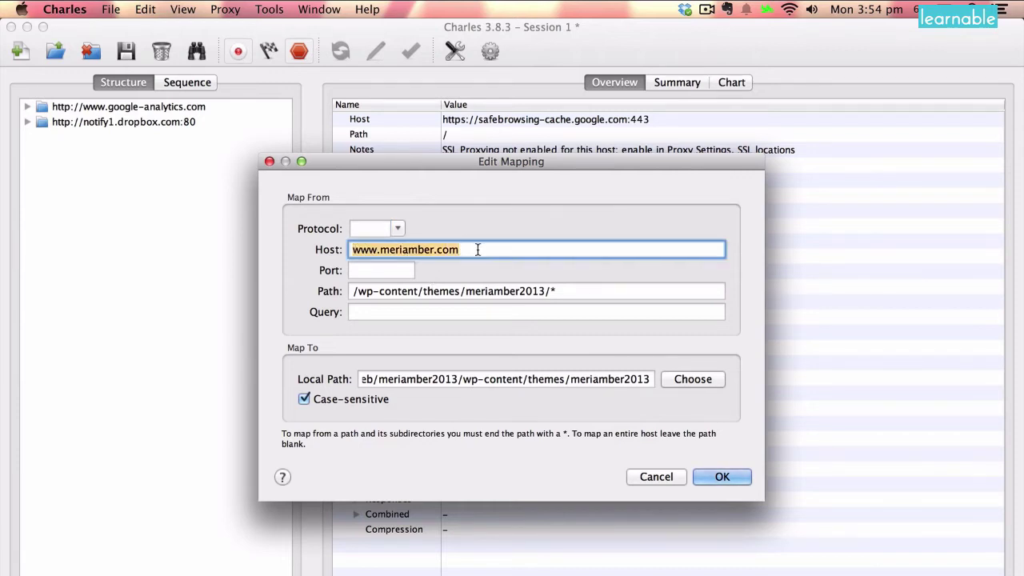
left_click(478, 250)
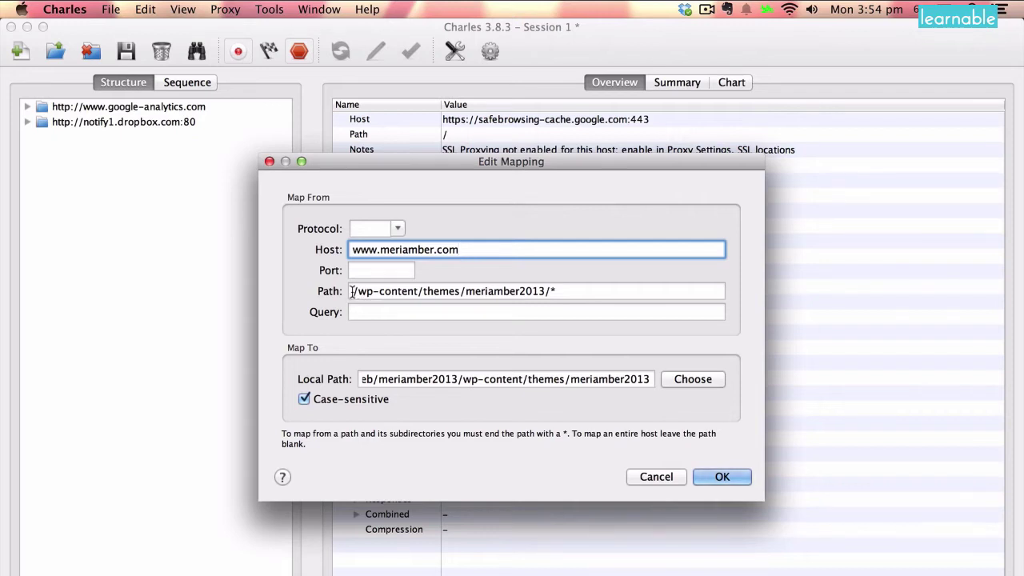
left_click_drag(352, 292, 551, 287)
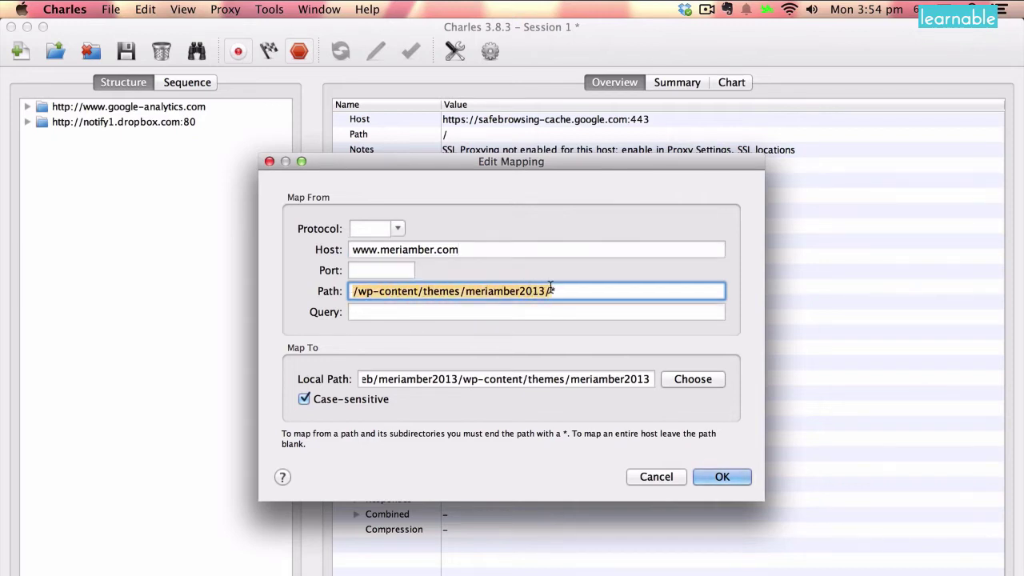
left_click(550, 288)
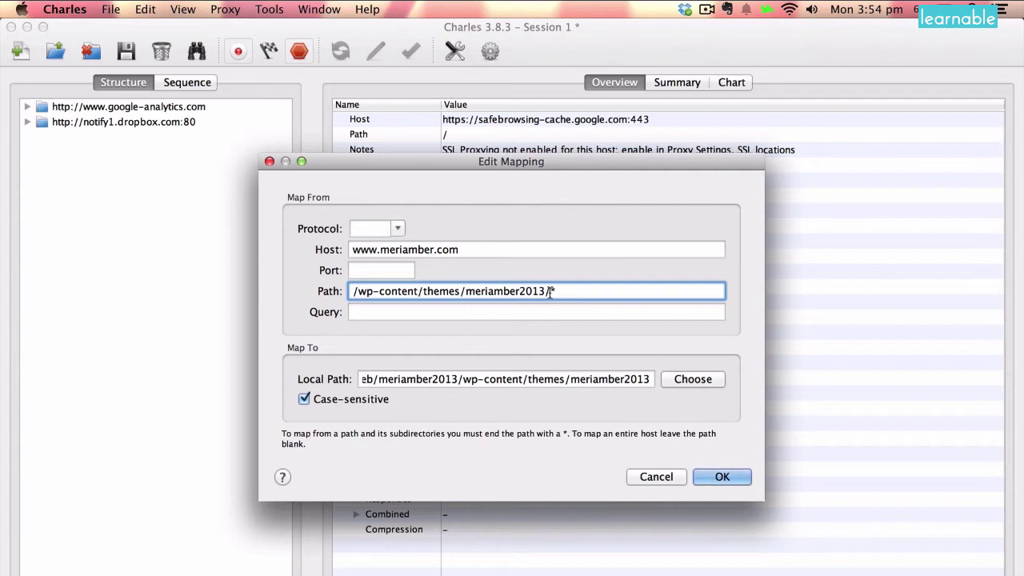
type("*")
double_click(539, 293)
left_click(572, 293)
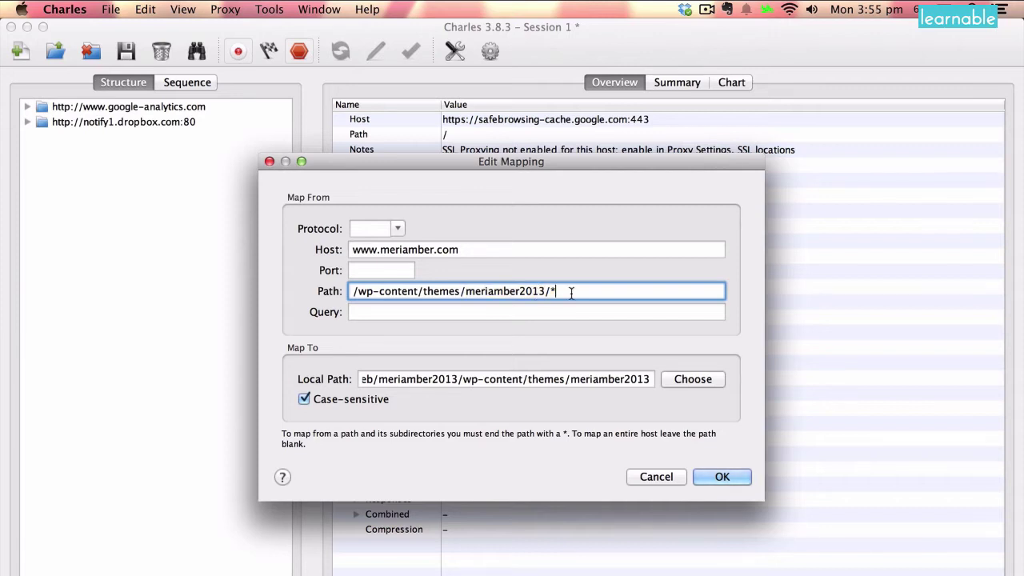
left_click(352, 249)
left_click_drag(353, 250, 464, 249)
left_click(464, 250)
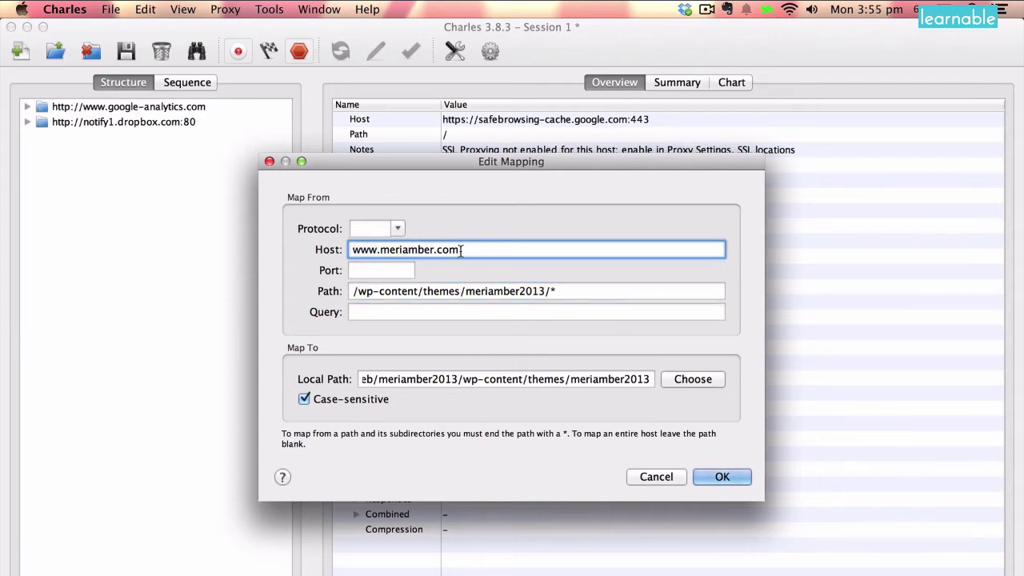
left_click(632, 294)
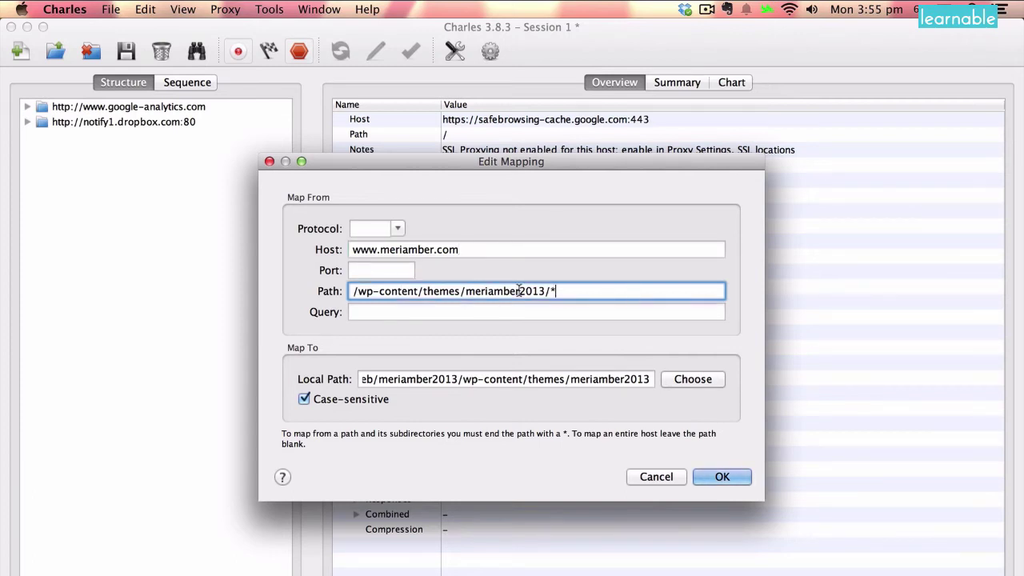
Review the local theme folder the mapping points to, then accept the mapping and the Map Local settings.
left_click(415, 379)
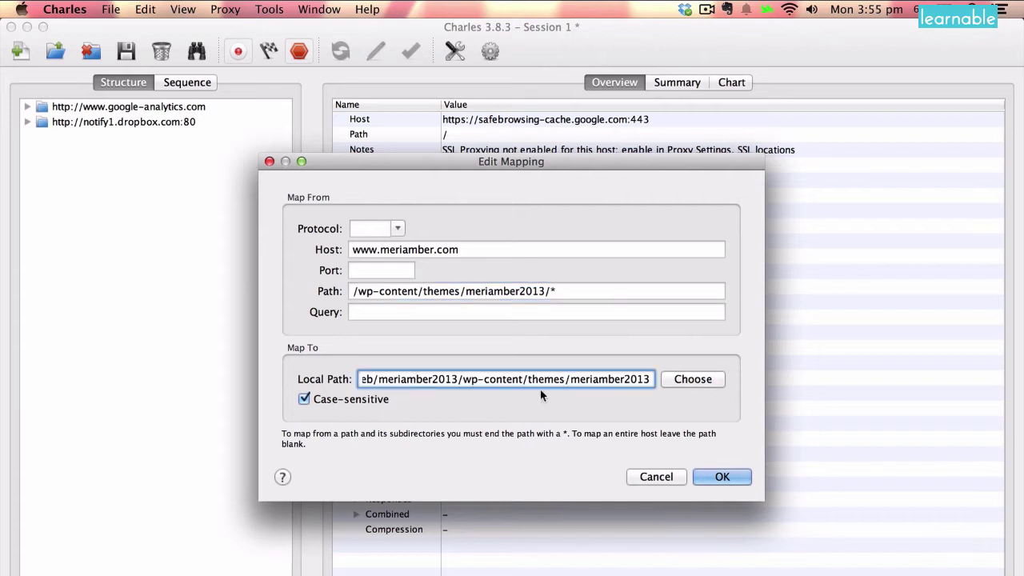
left_click_drag(391, 381, 629, 376)
left_click(420, 383)
left_click(573, 378)
left_click(718, 478)
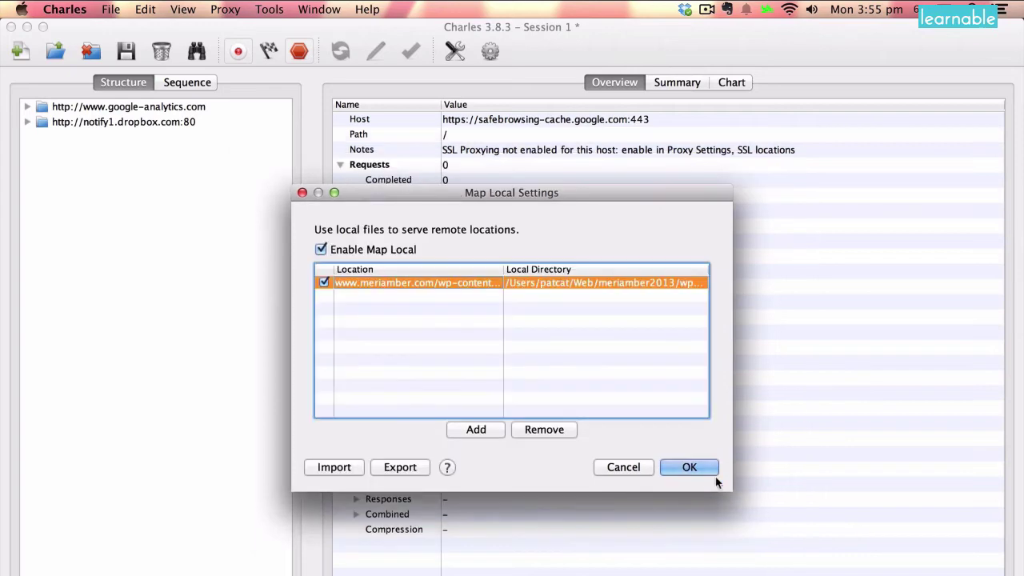
left_click(692, 472)
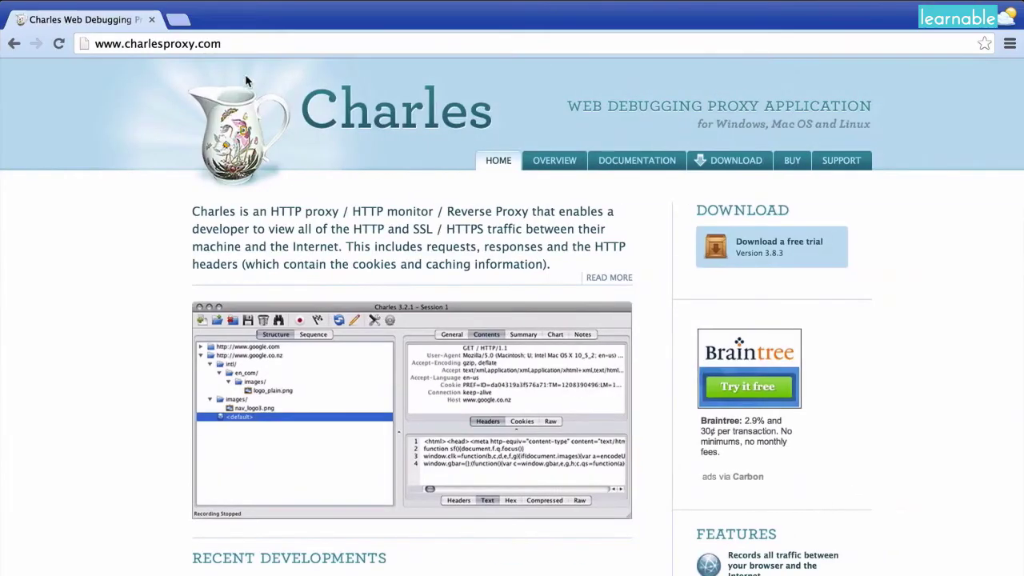
Switch to the web browser and load meriamber.com/music.
left_click(274, 41)
type("meriamber")
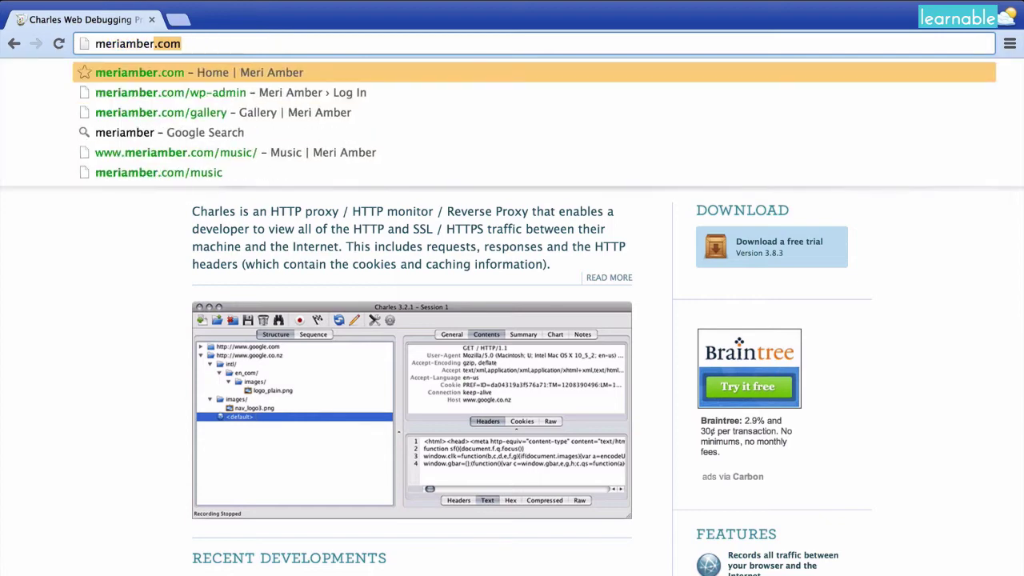
type(".com/m")
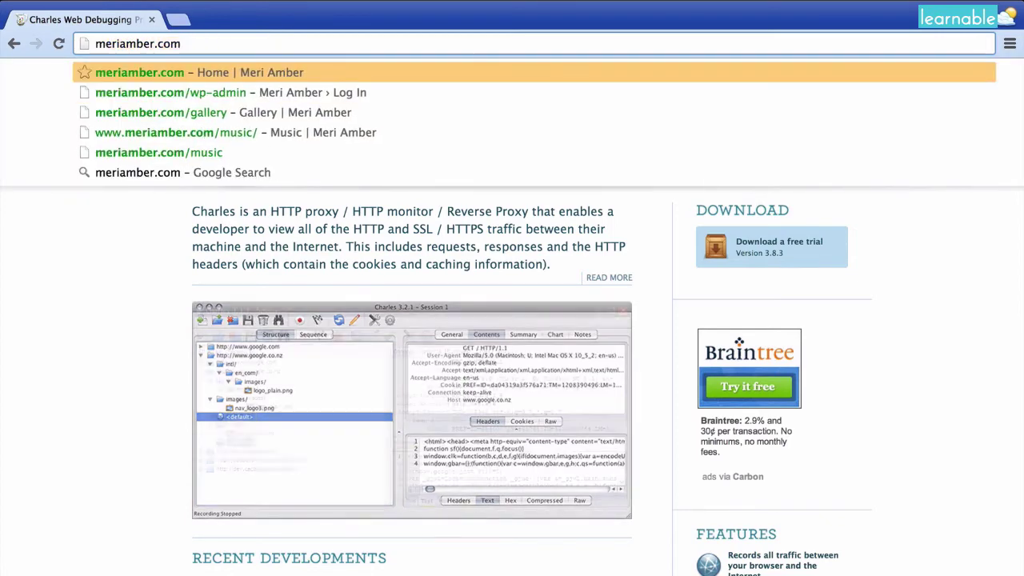
type("usic")
key("Return")
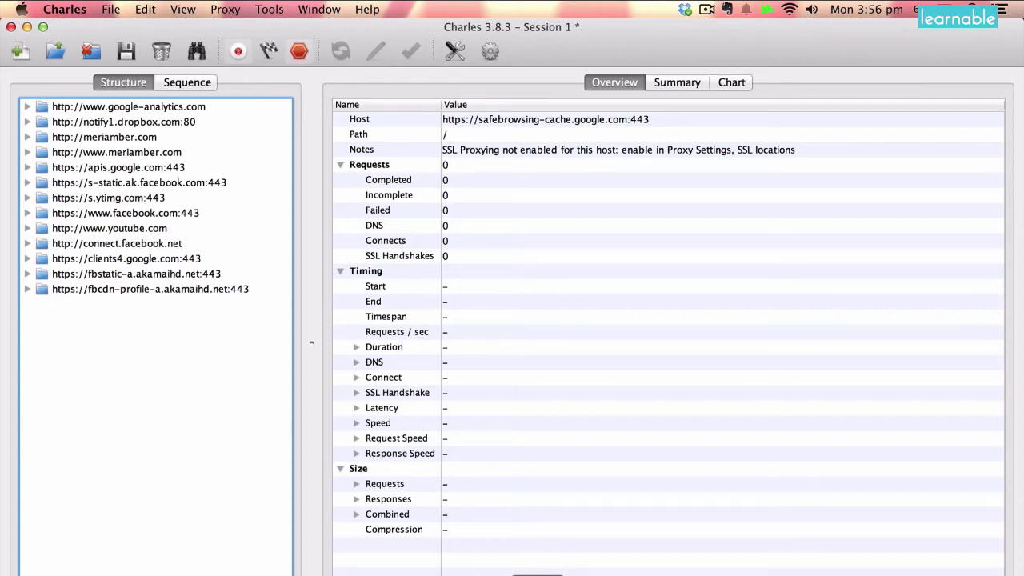
Switch to Sublime Text, set the body rule's font-size to 25px in screen.scss and save the file.
left_click(472, 575)
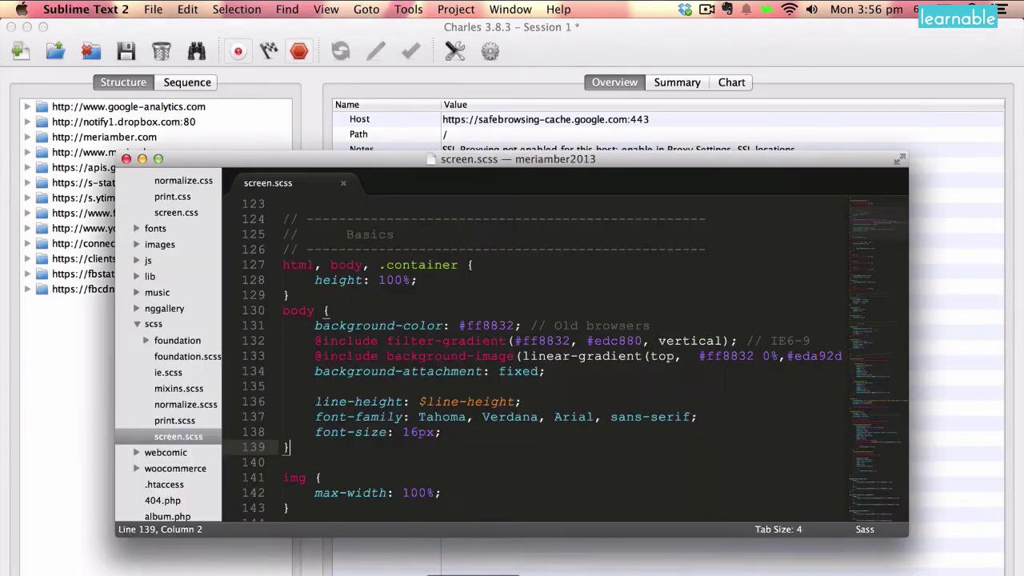
left_click(510, 292)
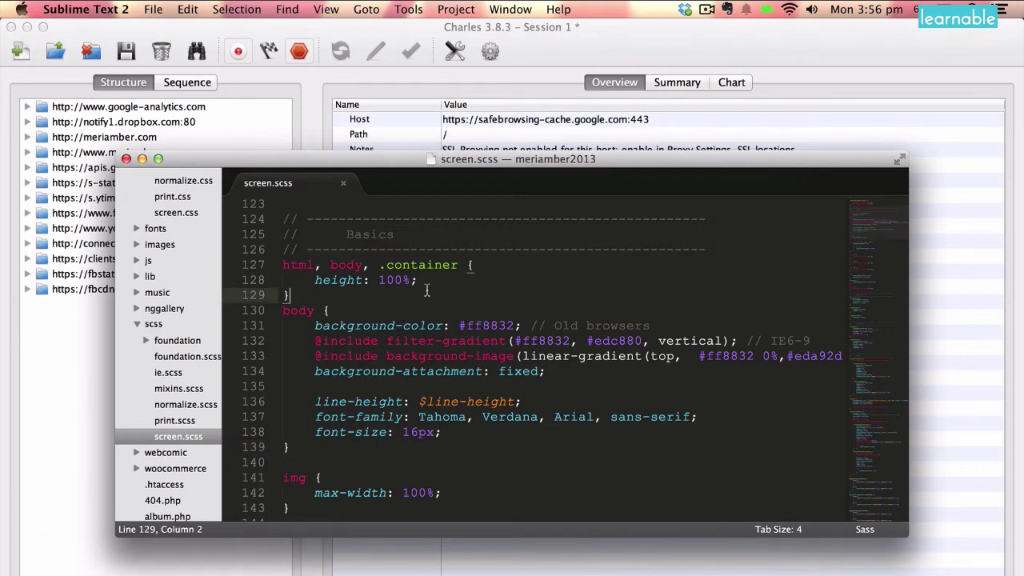
scroll(410, 397, "up", 3)
scroll(410, 397, "down", 2)
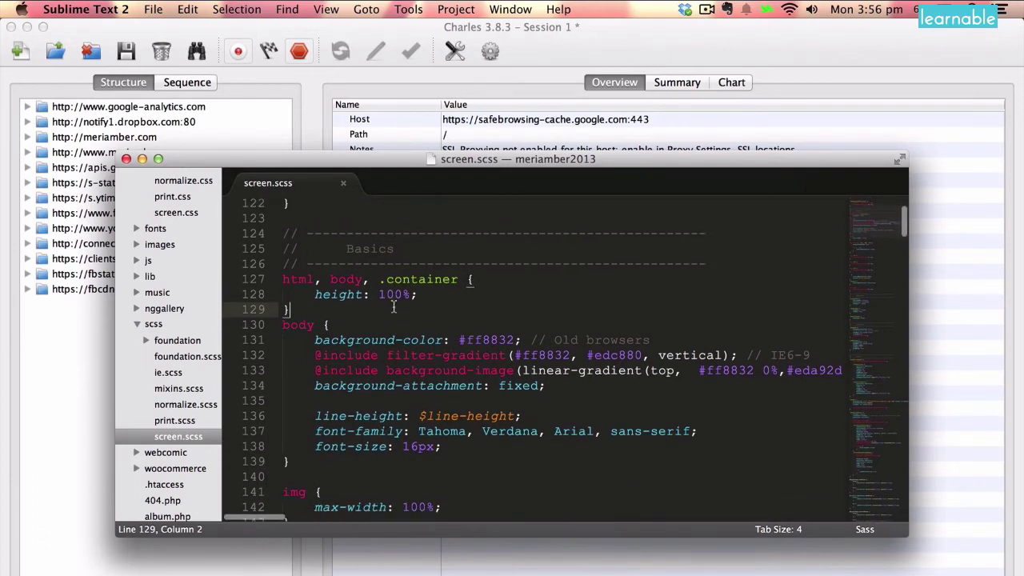
double_click(413, 446)
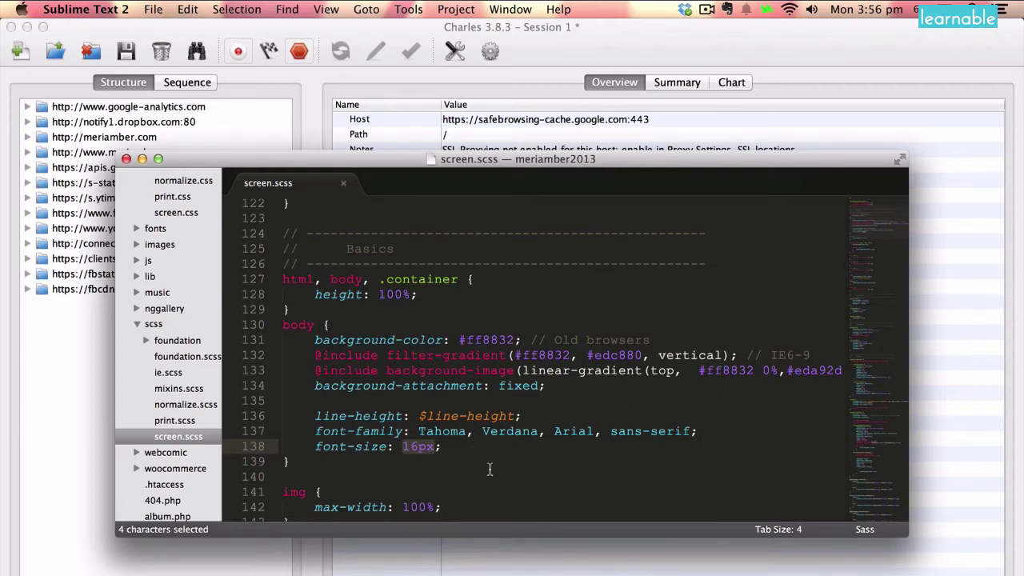
type("25px")
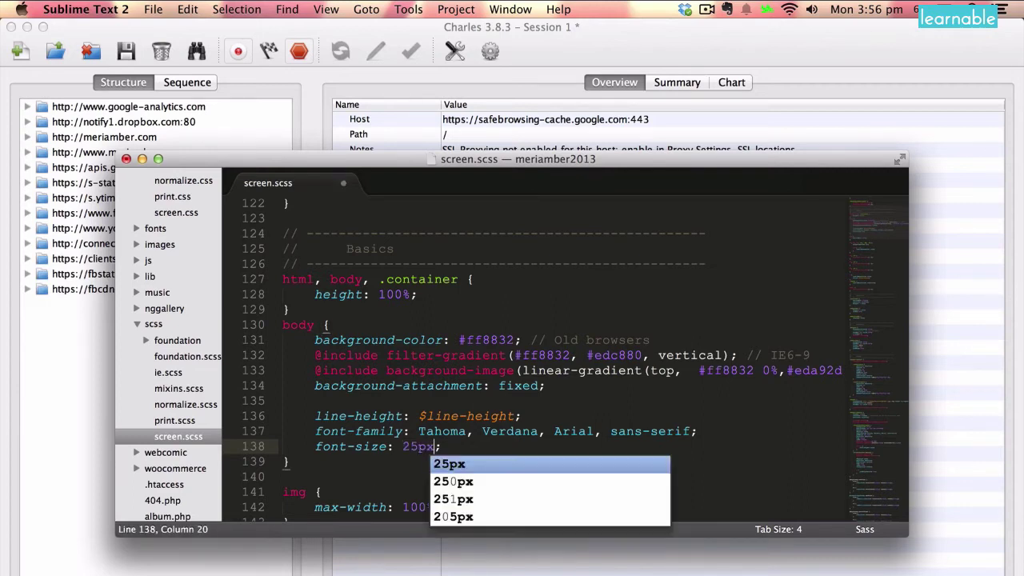
left_click(488, 445)
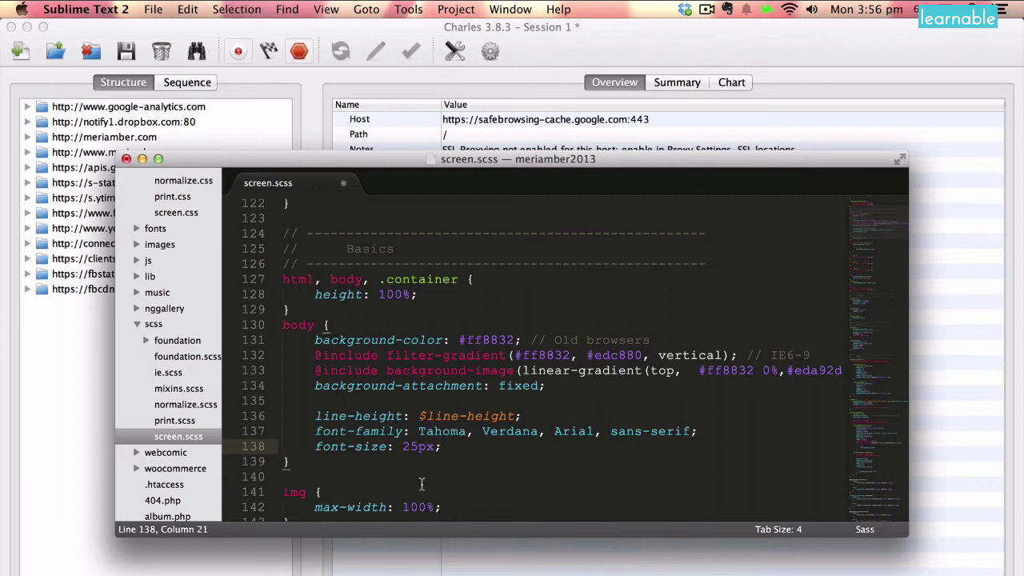
key("super+s")
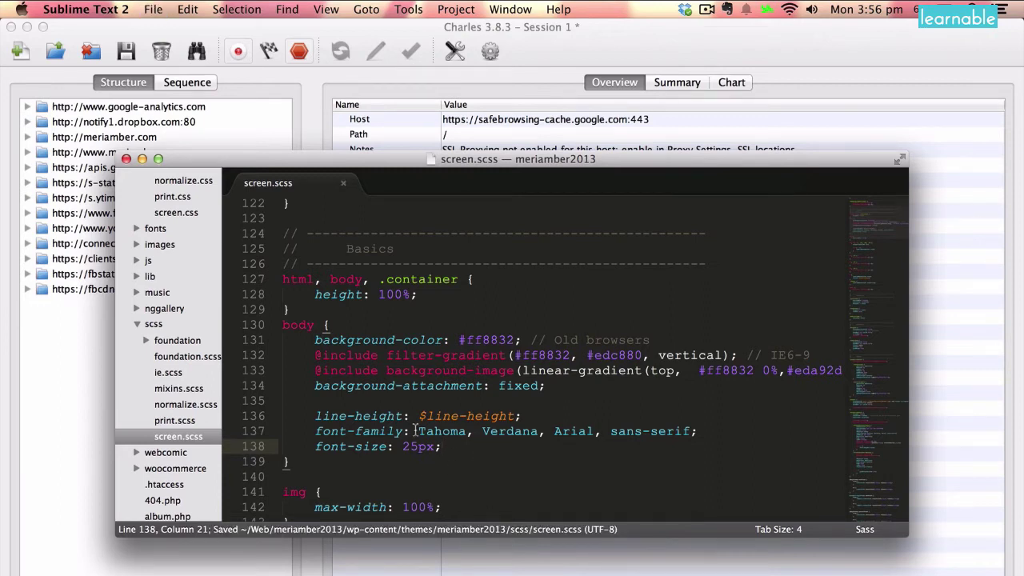
Replace the body rule's font-family with 'Times New Roman', Times, serif and save screen.scss.
left_click(417, 431)
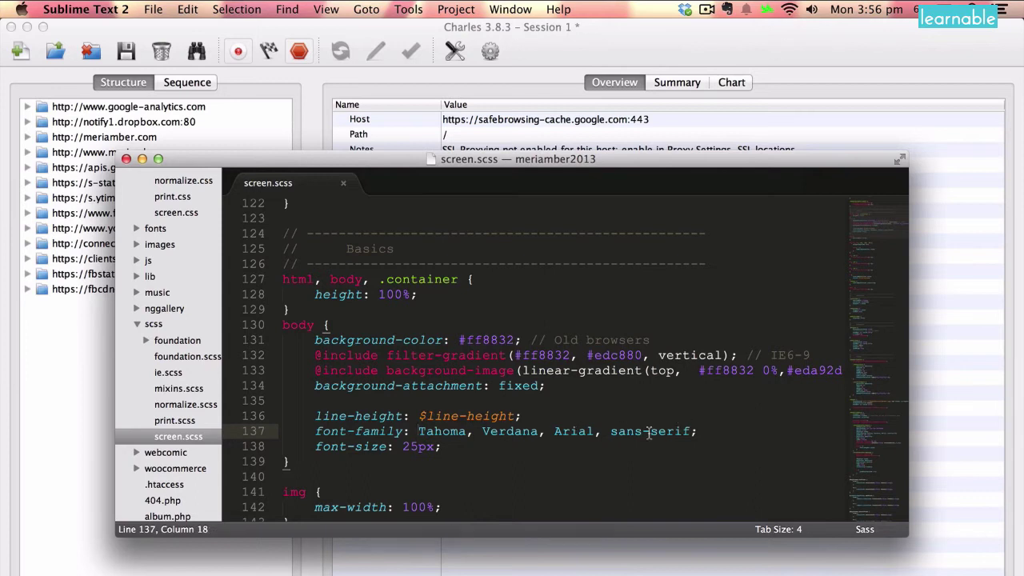
left_click(650, 431, "shift")
key("BackSpace")
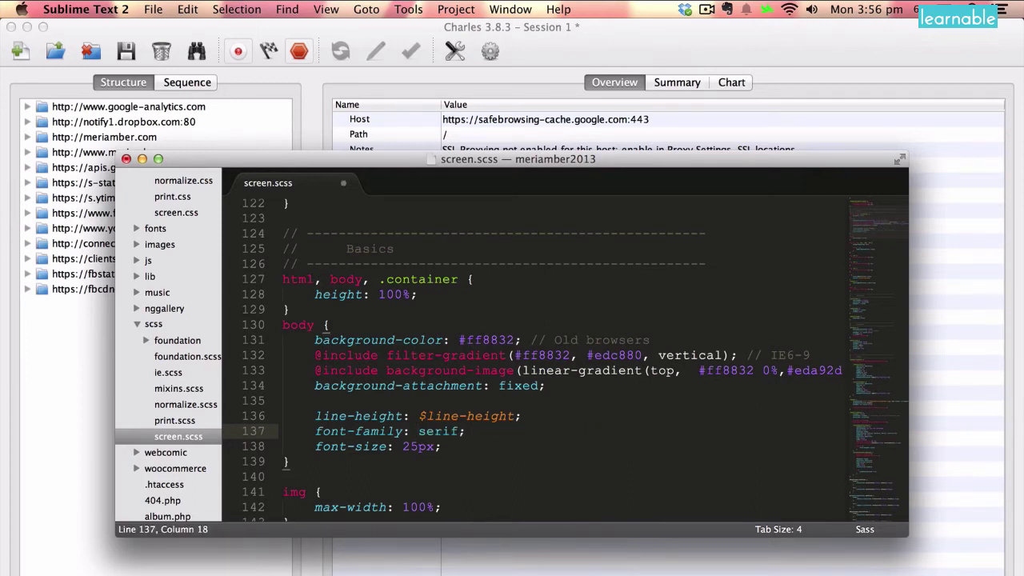
type("'Times New Roman")
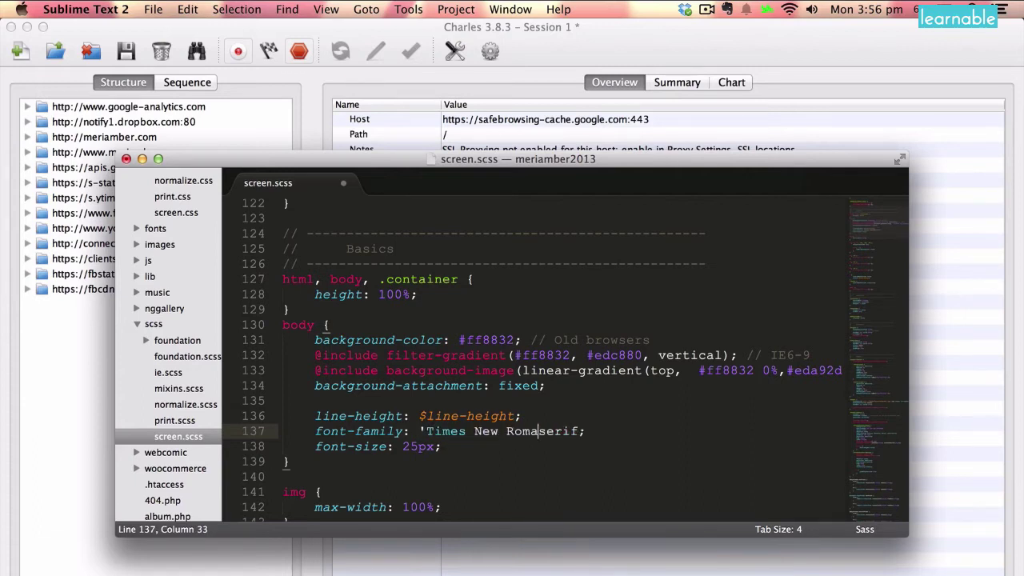
type("', Times,")
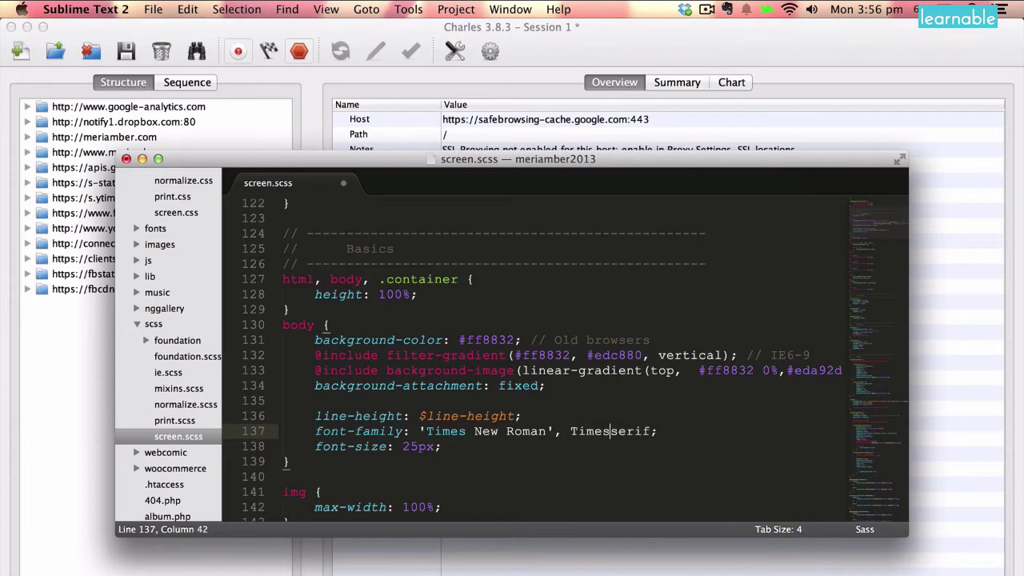
left_click(616, 444)
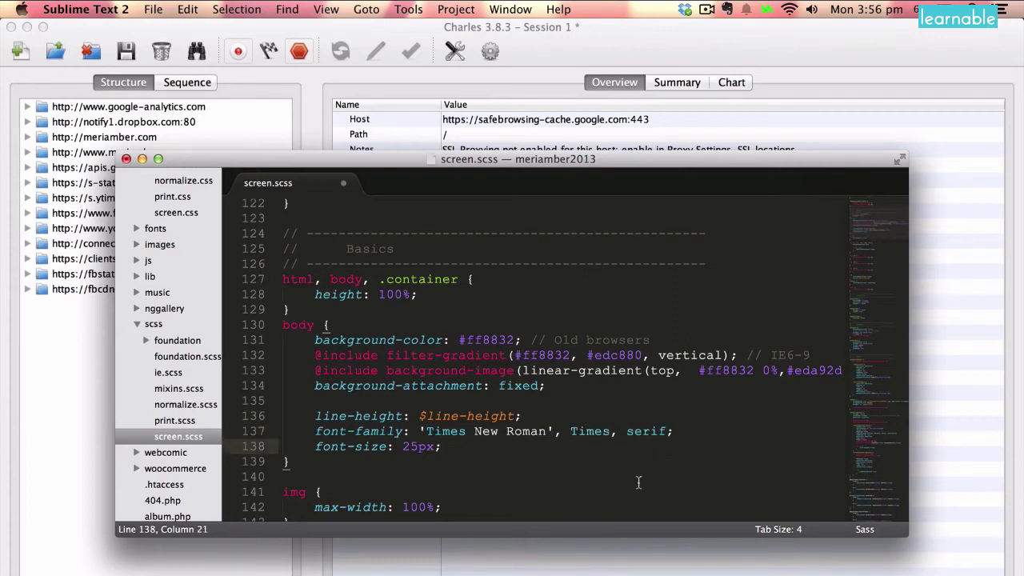
key("super+s")
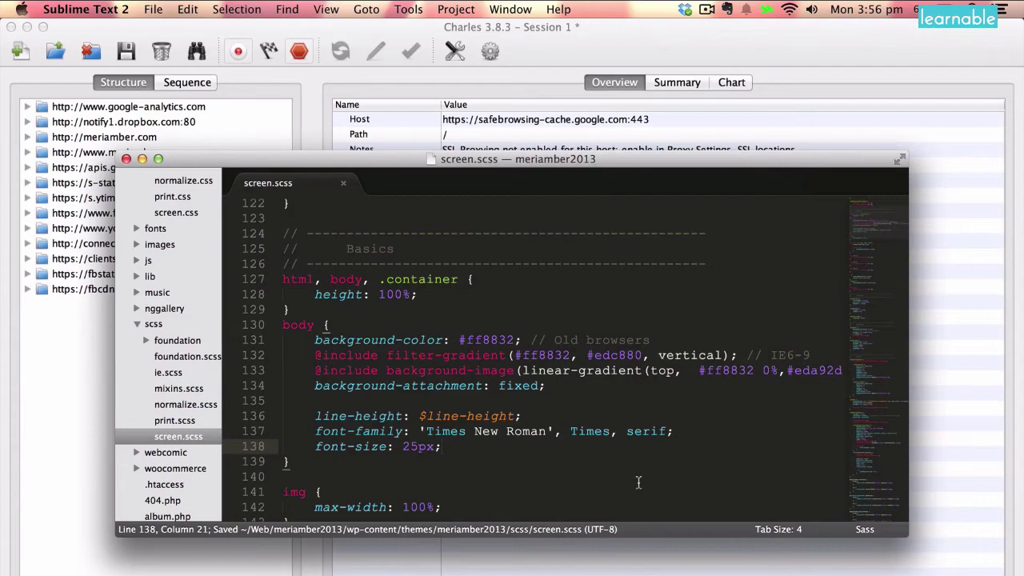
Switch to the web browser, reload the meriamber.com/music page and check how its text is styled throughout.
key("ctrl+Right")
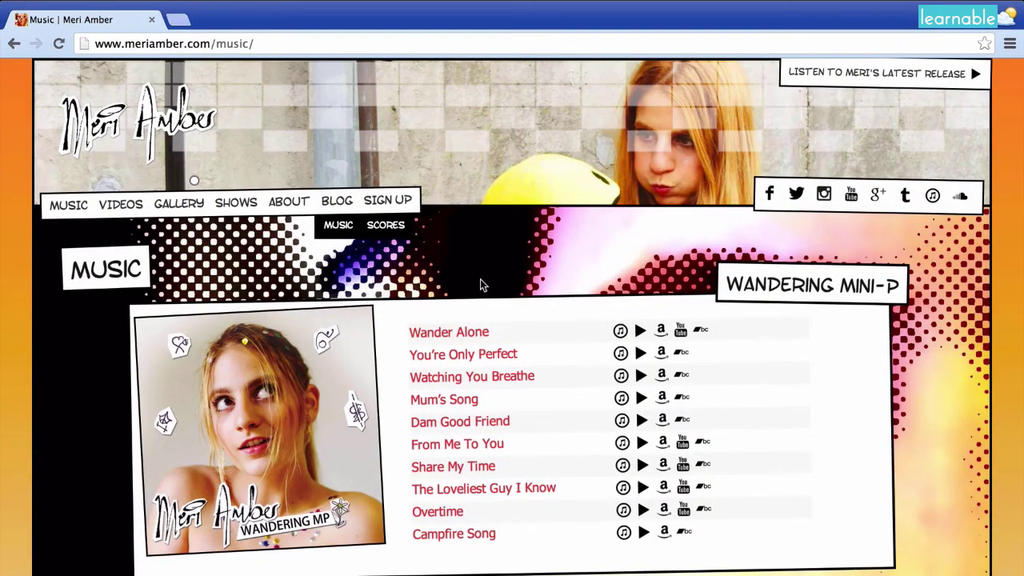
left_click(276, 45)
key("Return")
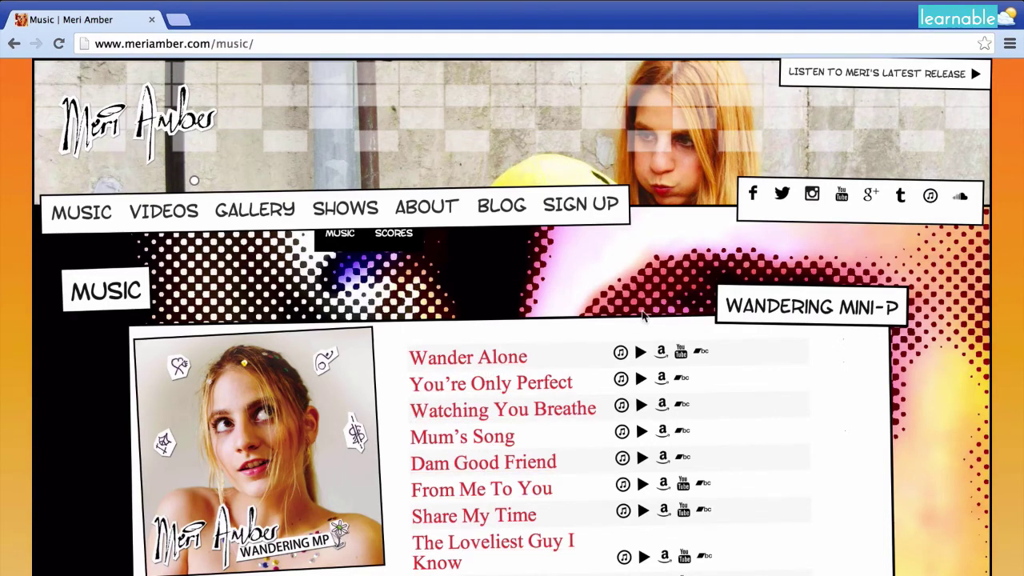
scroll(678, 320, "down", 10)
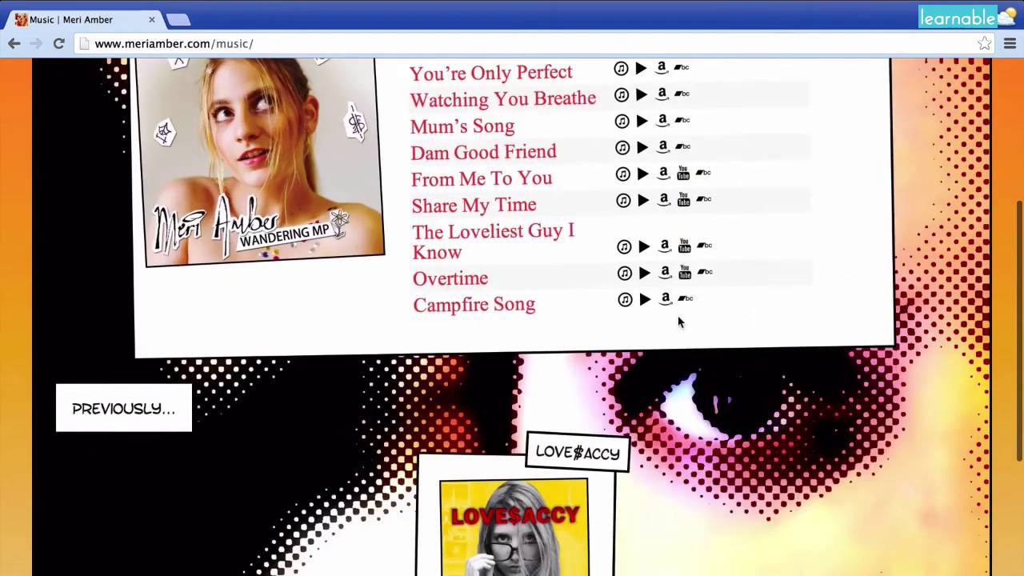
scroll(678, 317, "up", 10)
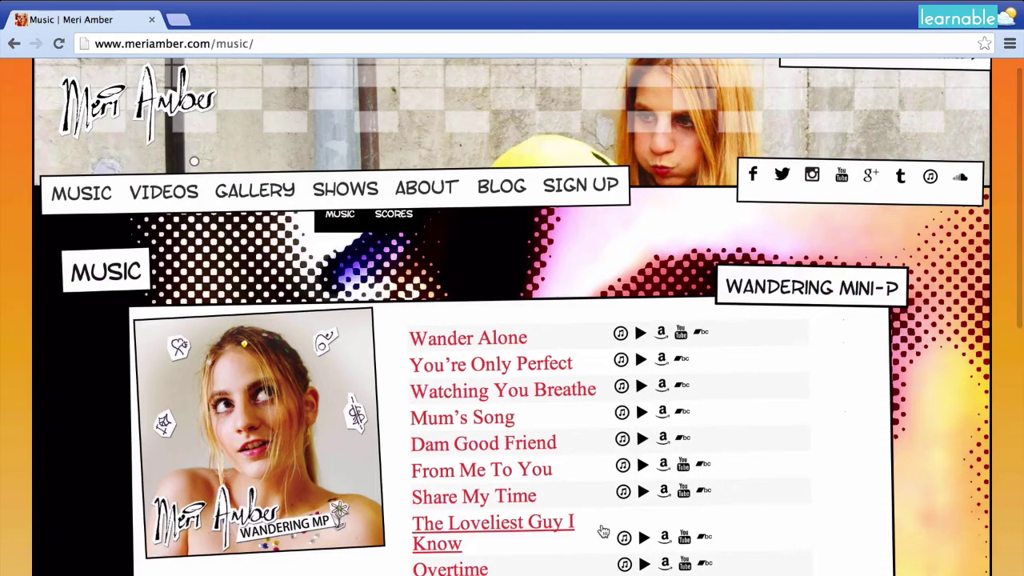
scroll(355, 552, "up", 1)
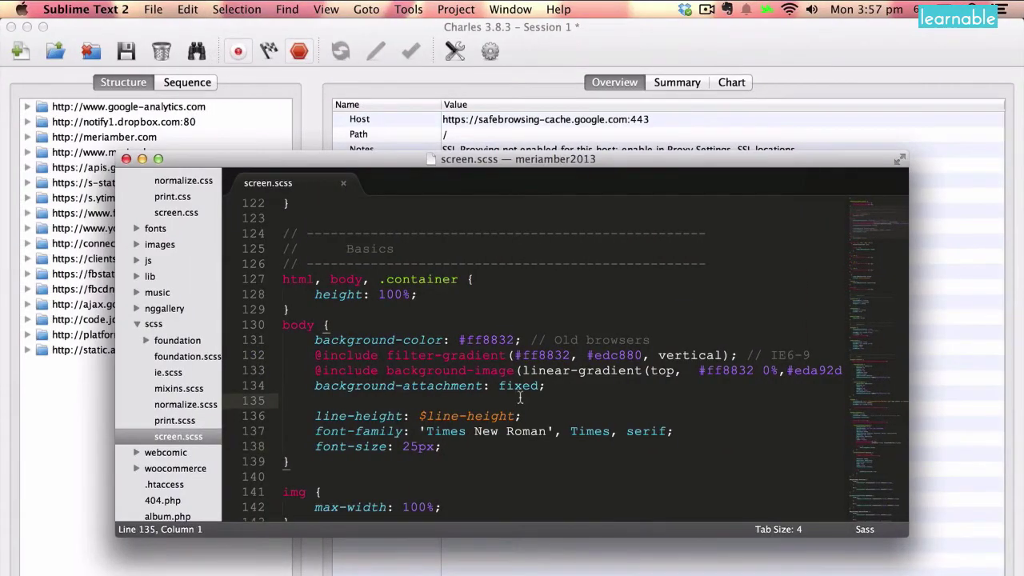
Undo the font-family and font-size edits in the body rule of screen.scss.
key("super+z")
key("super+z")
key("super+z")
key("super+z")
key("super+z")
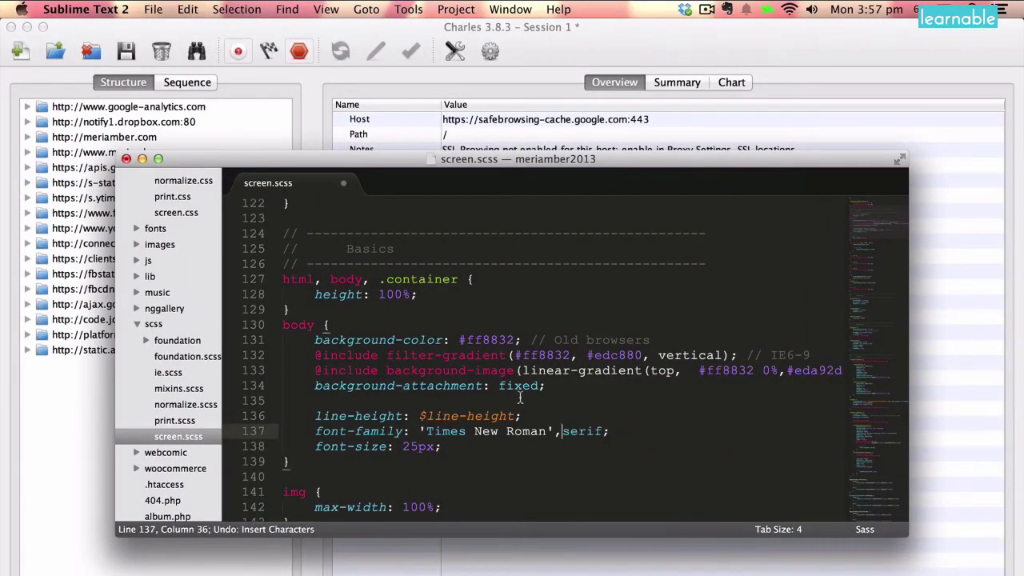
key("super+z")
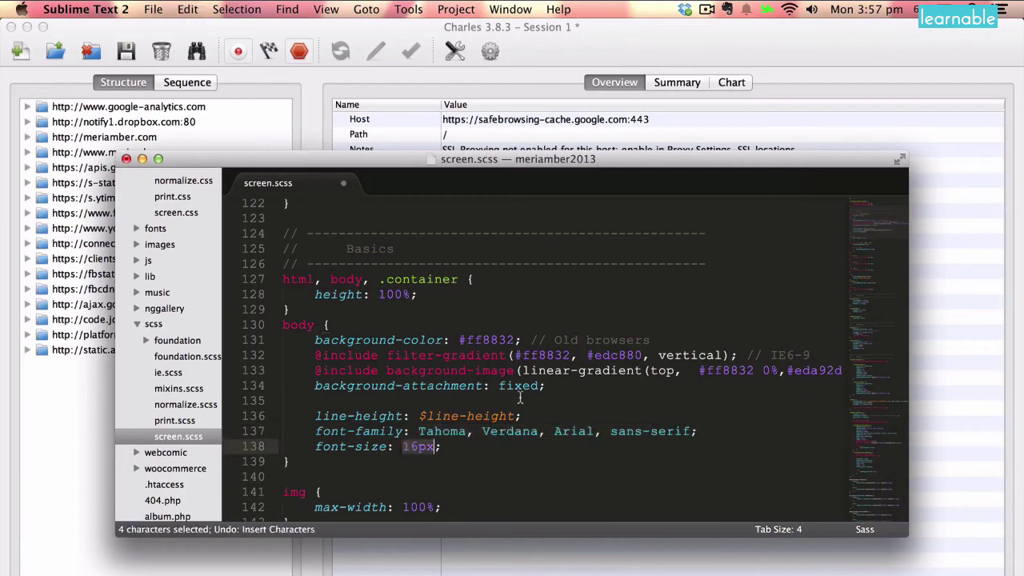
left_click(463, 434)
scroll(463, 434, "up", 15)
scroll(462, 433, "up", 15)
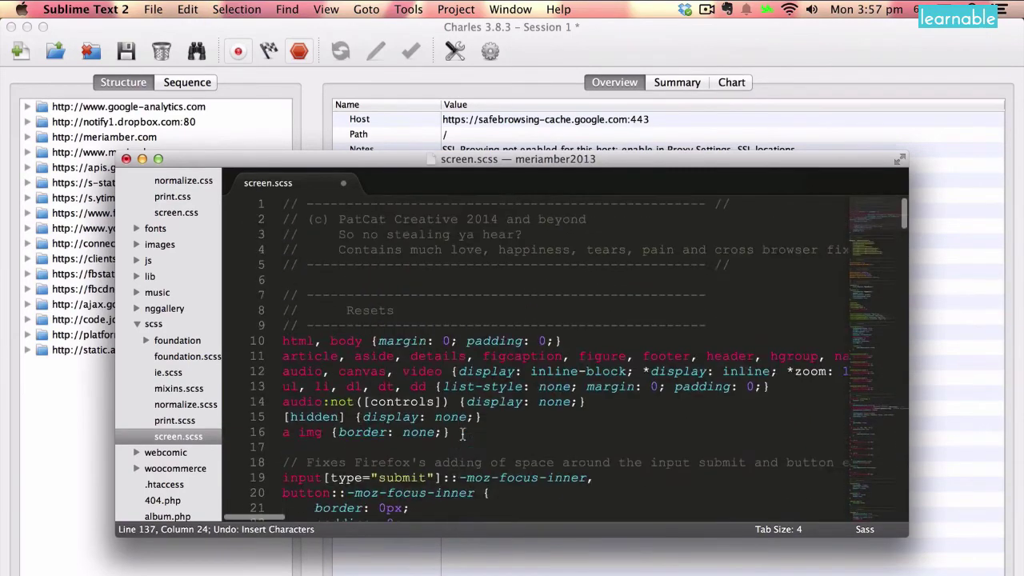
scroll(463, 434, "down", 8)
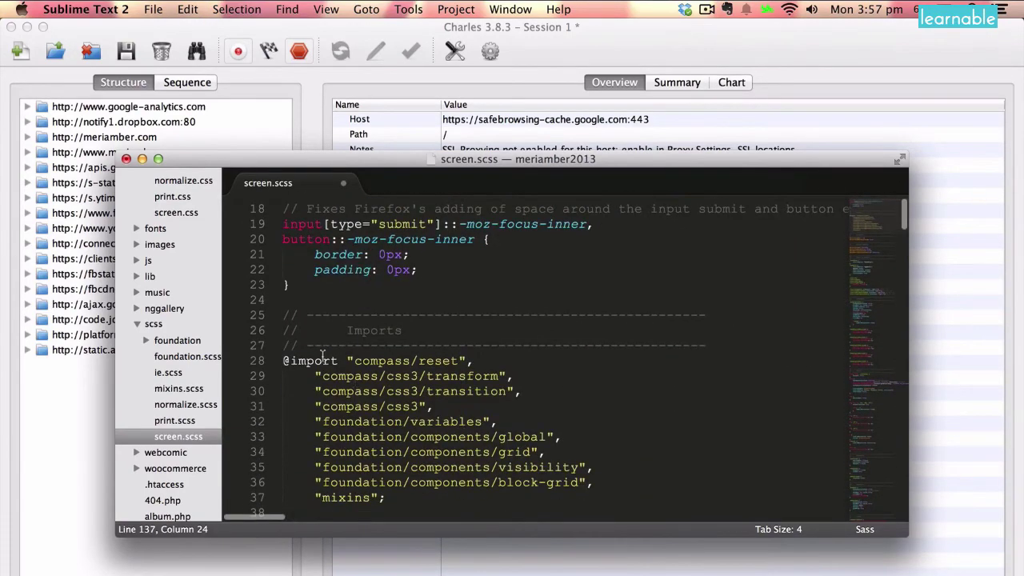
left_click_drag(315, 377, 347, 361)
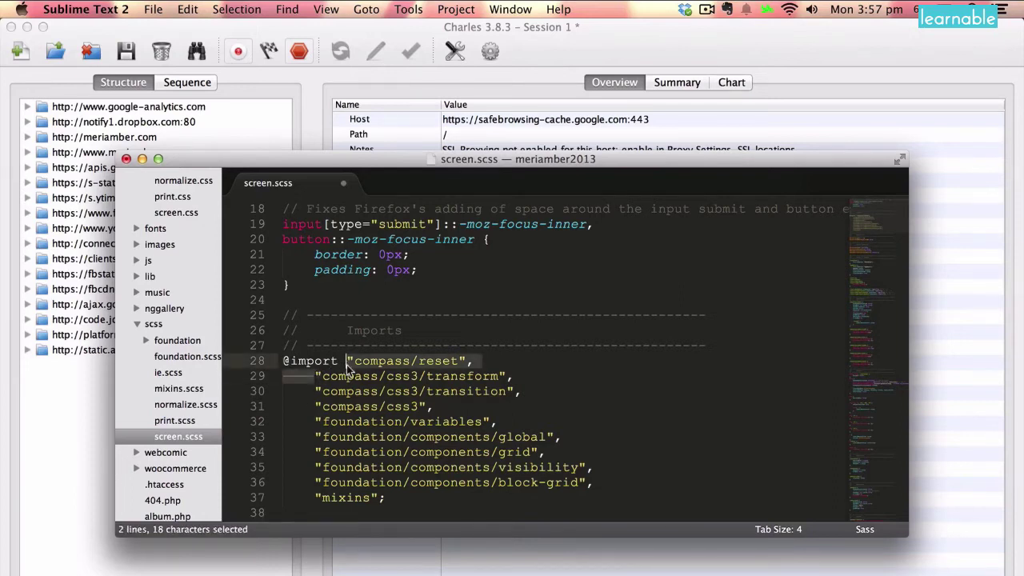
key("BackSpace")
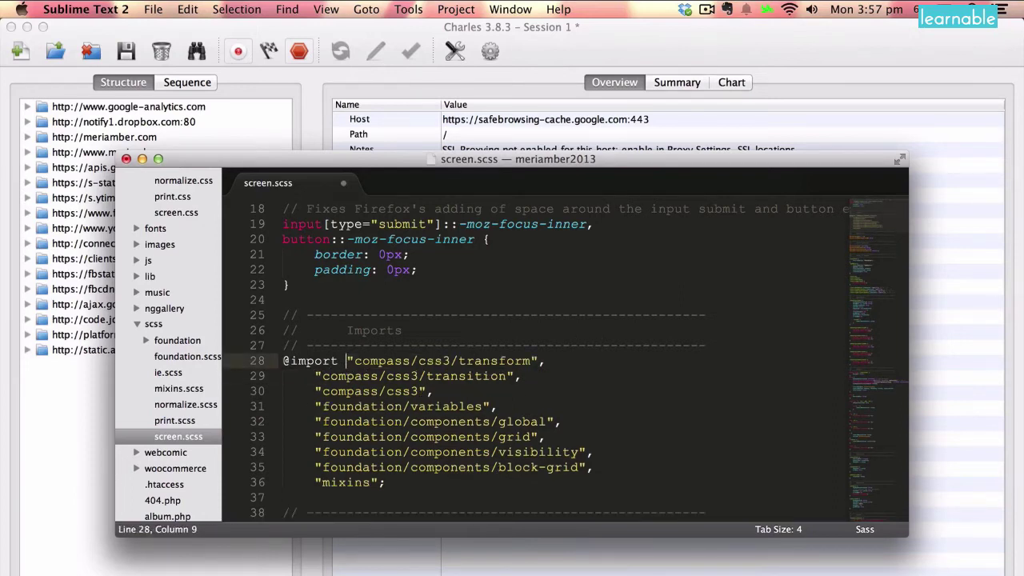
key("super+s")
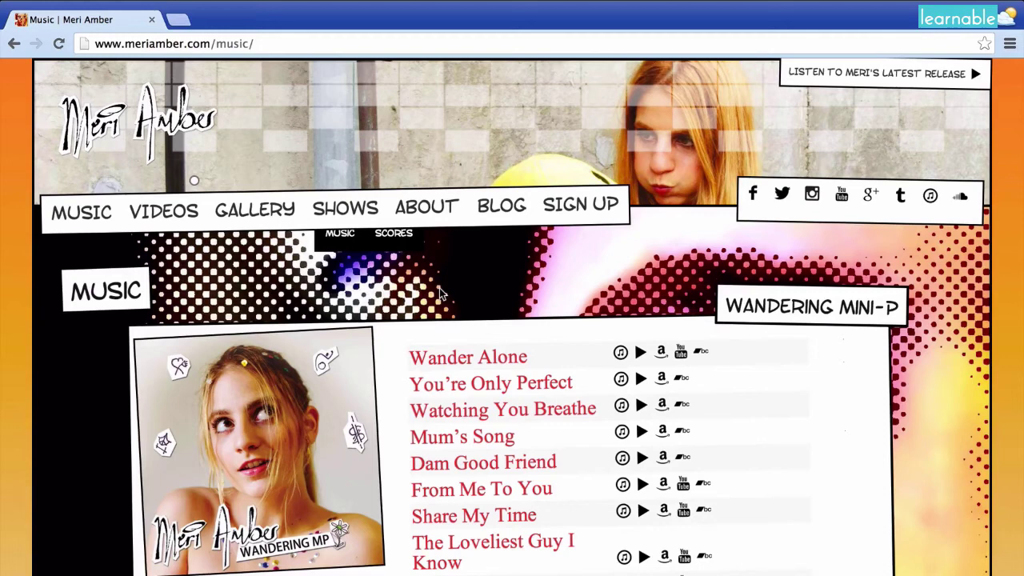
Reload meriamber.com/music in the web browser and look over its navigation, headings and track lists.
key("super+r")
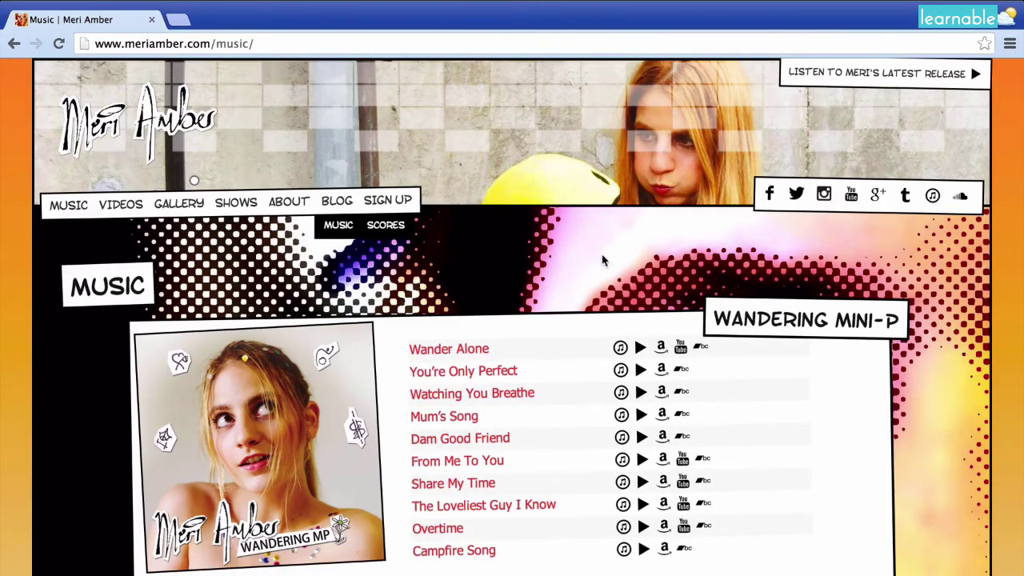
scroll(605, 260, "down", 5)
scroll(604, 259, "down", 5)
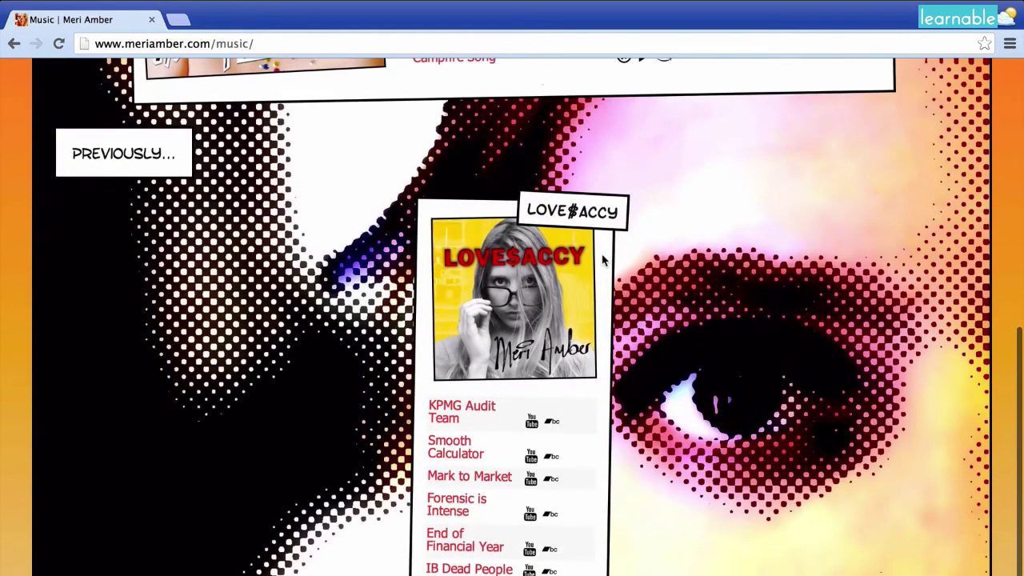
scroll(601, 258, "up", 10)
scroll(441, 280, "down", 1)
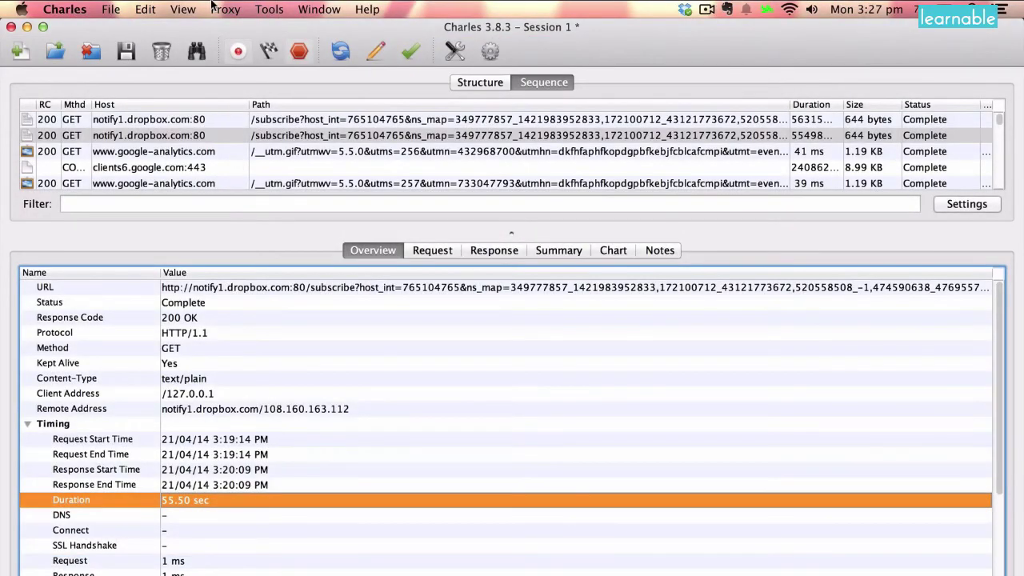
Switch to Charles, enable throttling for all hosts and apply the 56 kbps Modem preset.
left_click(214, 9)
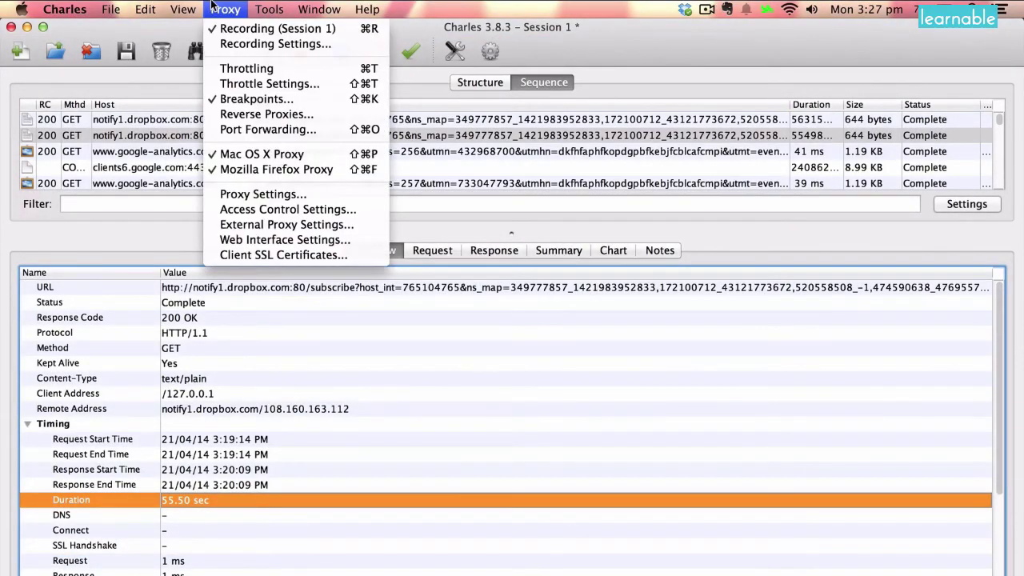
left_click(292, 73)
left_click(223, 11)
left_click(249, 84)
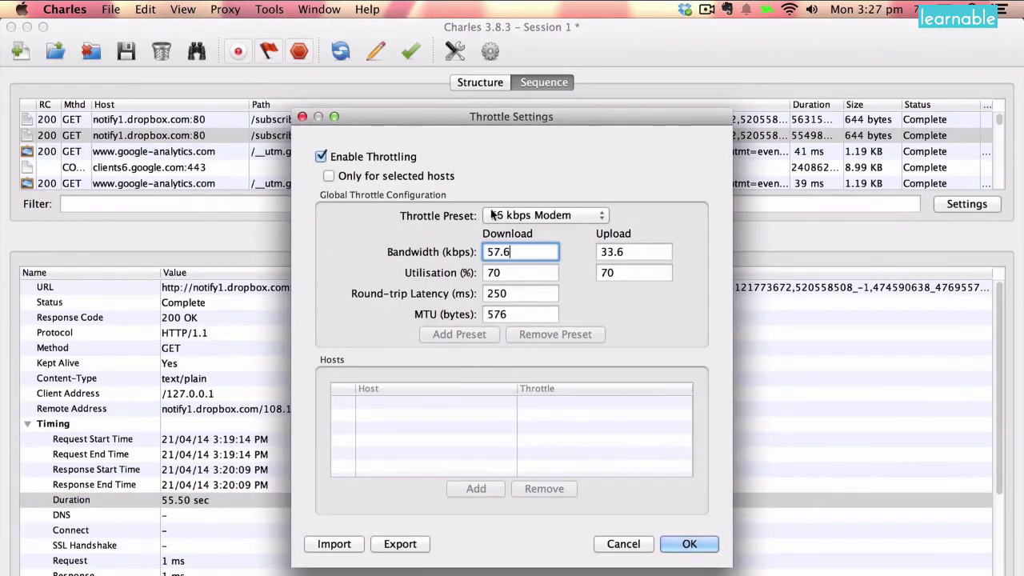
left_click(540, 218)
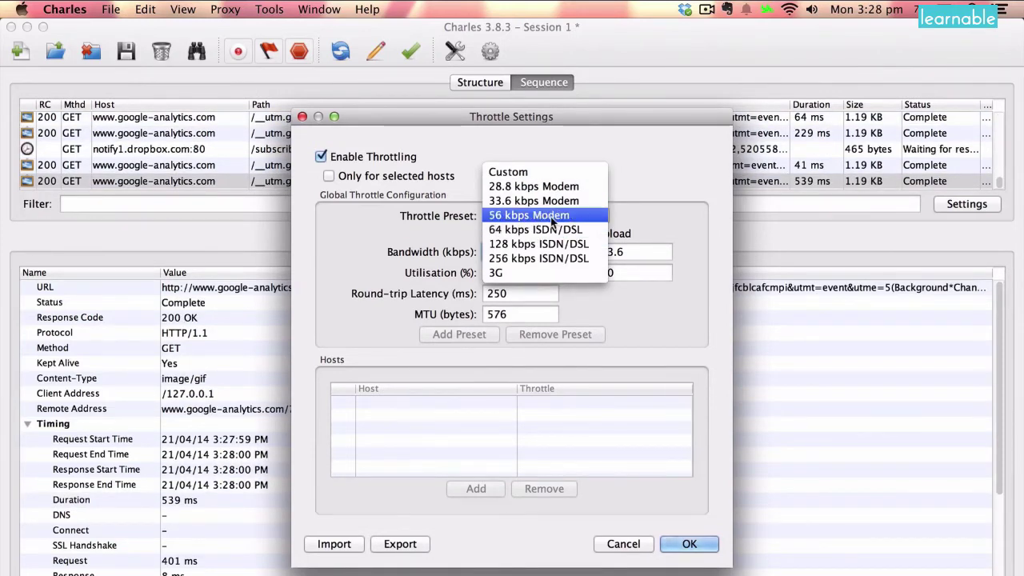
left_click(551, 217)
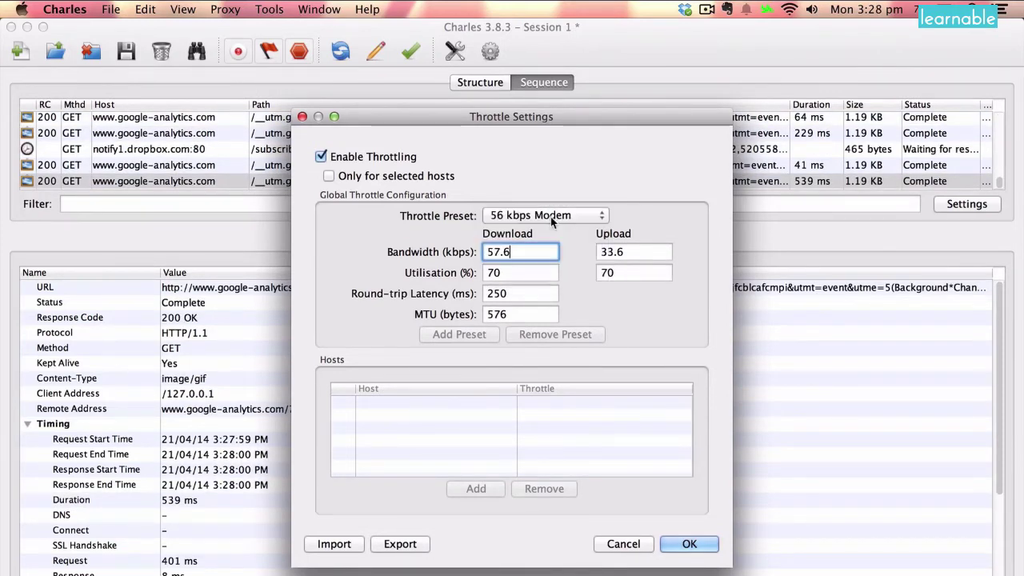
left_click(682, 546)
Switch to the web browser, load google.com.au and reload the page to test the throttled connection.
key("ctrl+Right")
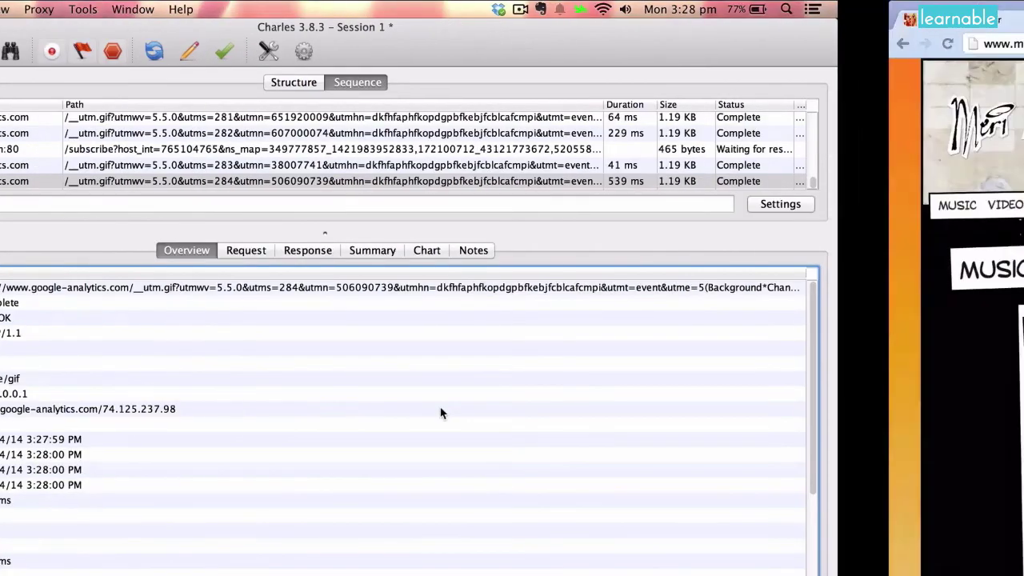
left_click(319, 43)
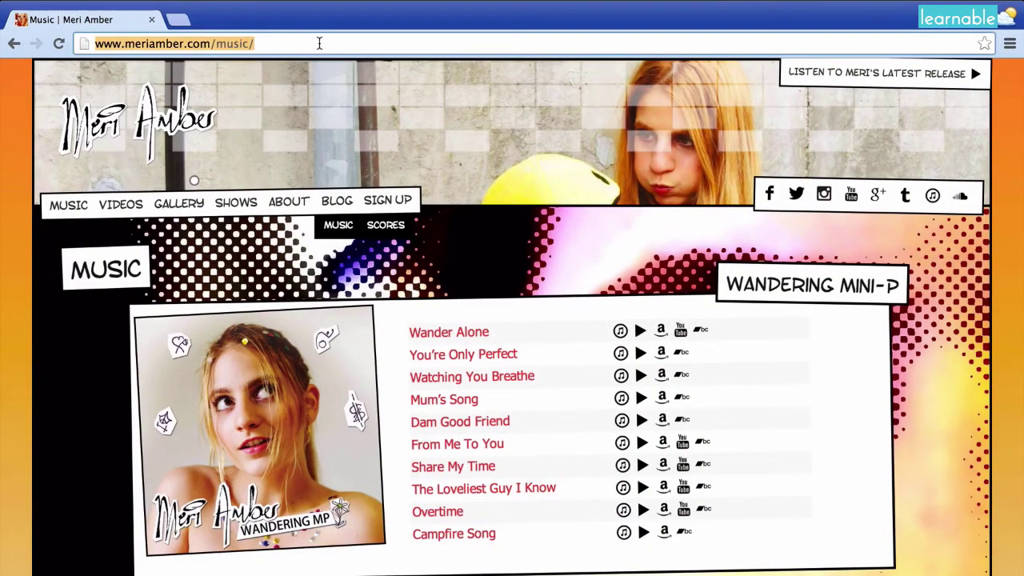
type("google.com.au")
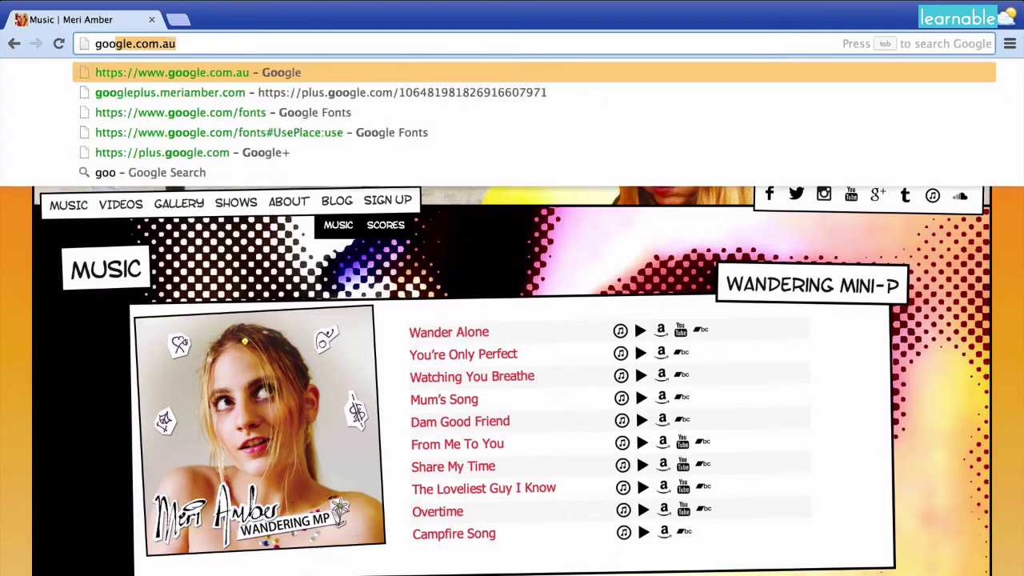
key("Return")
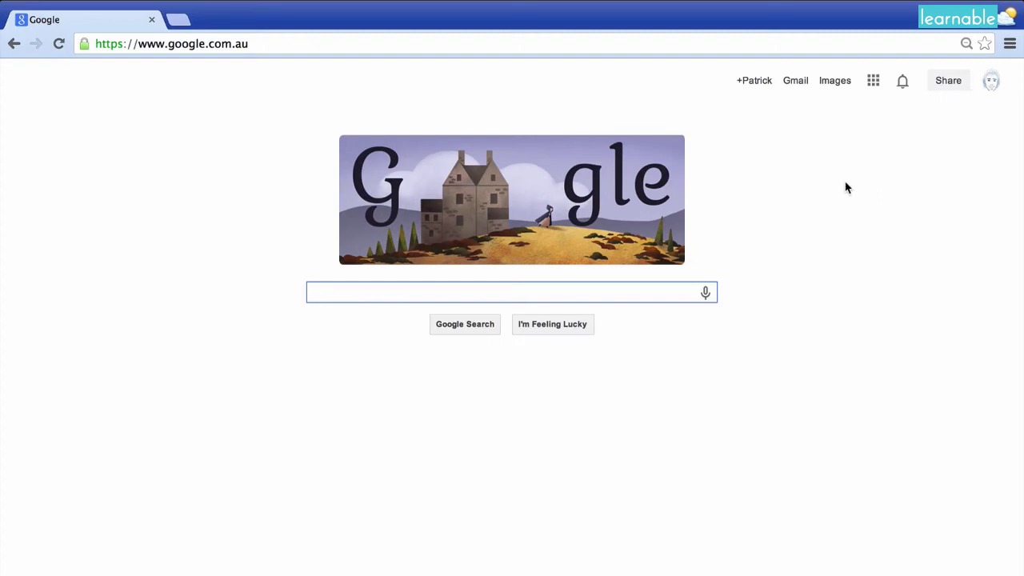
key("super+r")
Switch to Charles and review the throttle presets in the Throttle Settings, from 28.8 kbps Modem to 3G.
key("ctrl+Left")
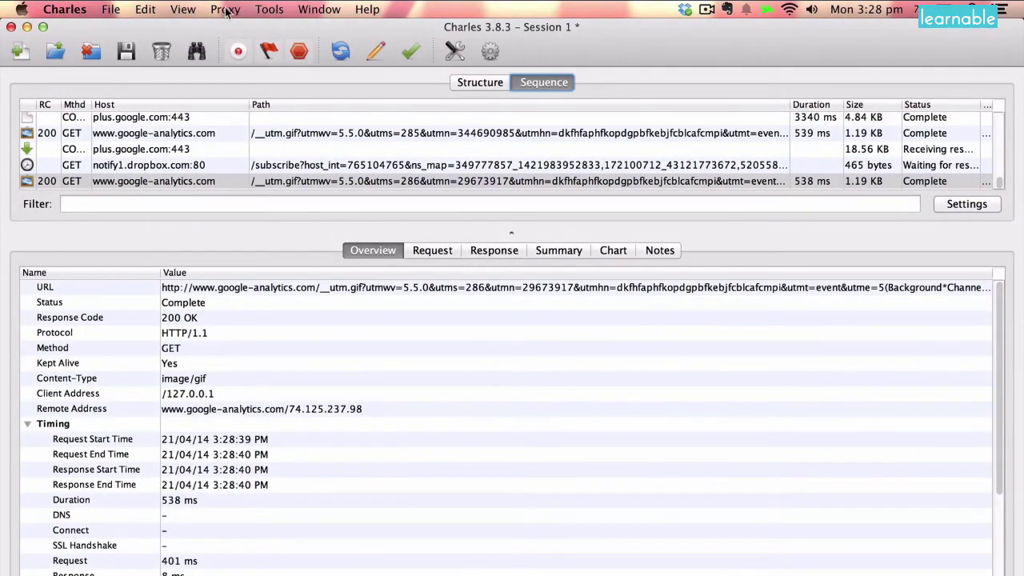
left_click(224, 10)
left_click(259, 84)
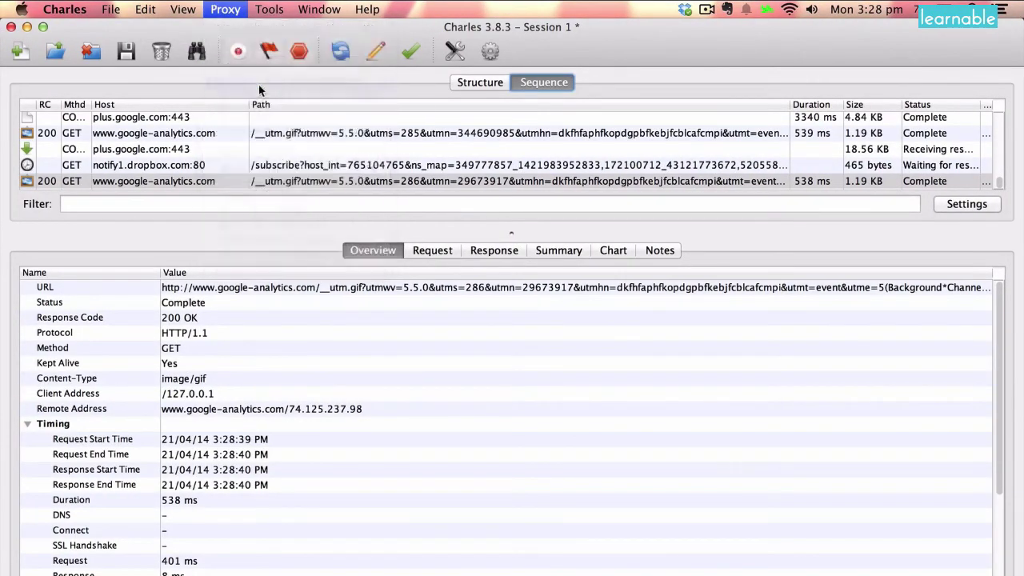
left_click(565, 221)
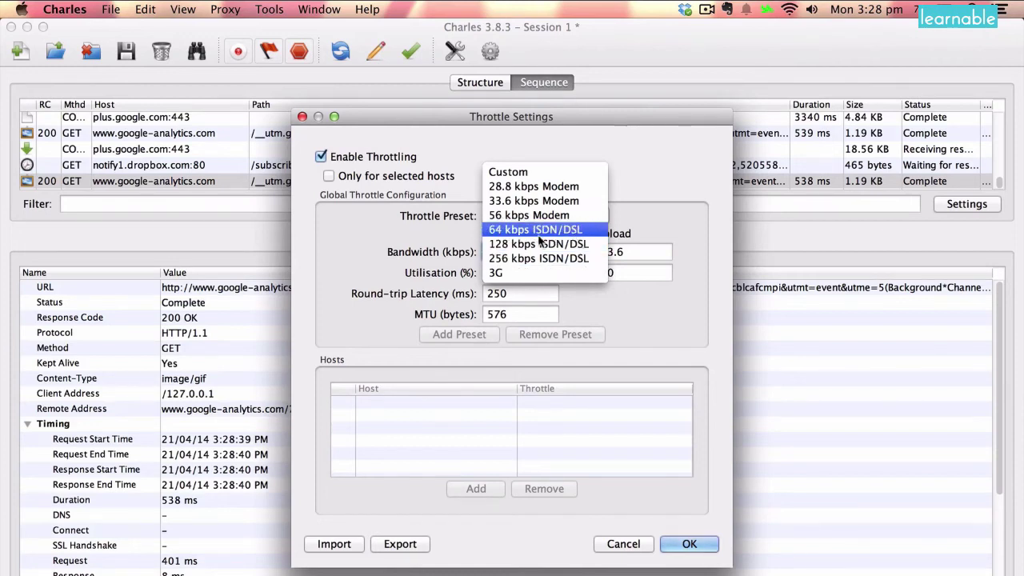
left_click(565, 215)
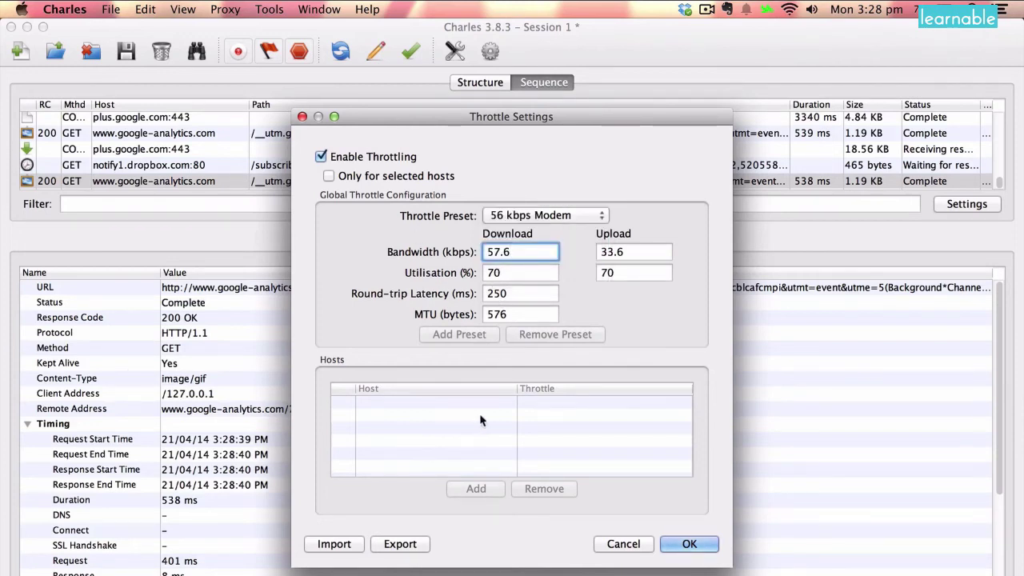
left_click(552, 215)
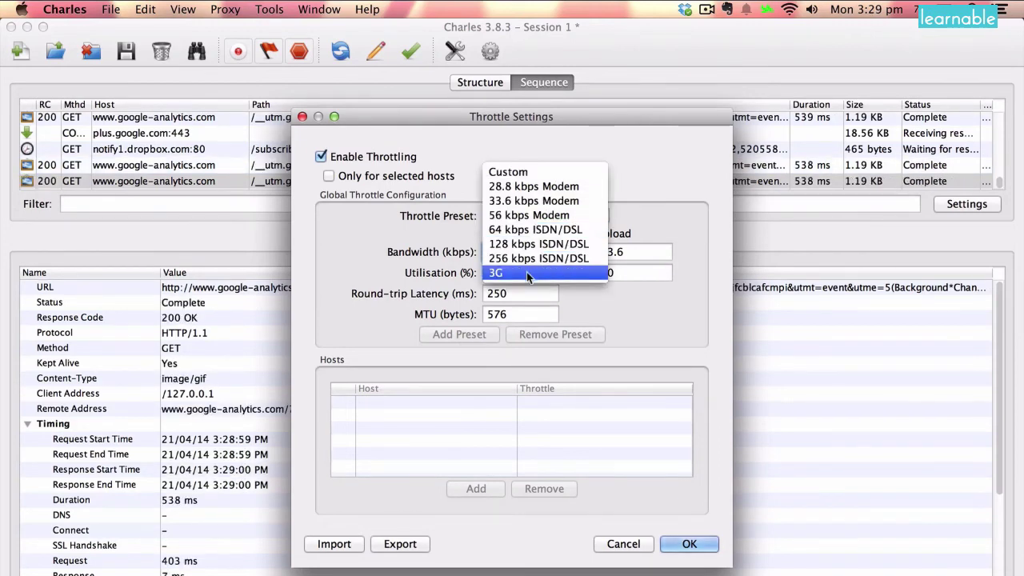
left_click(407, 252)
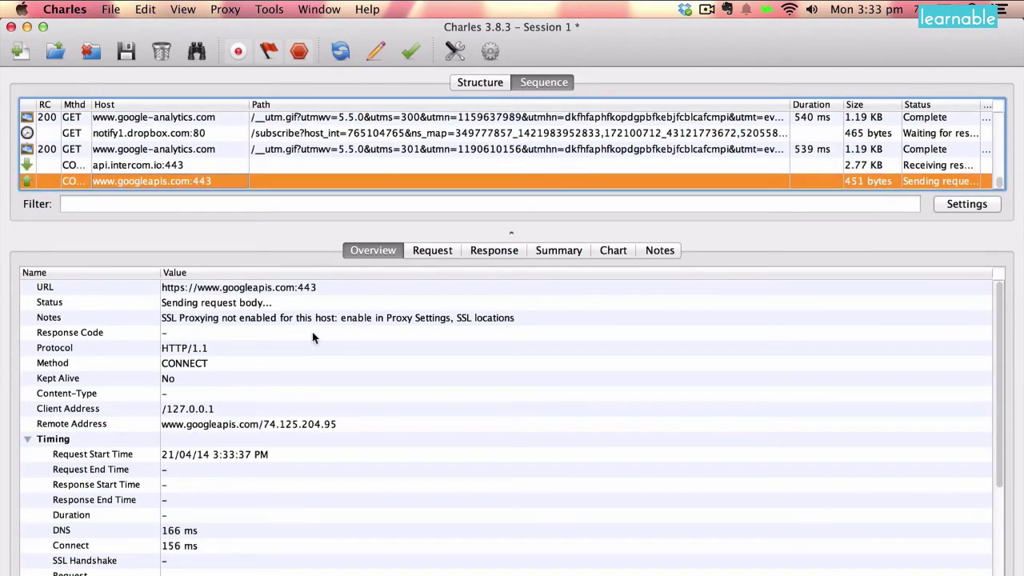
View the recorded traffic by Structure and return to the Sequence view.
left_click(484, 85)
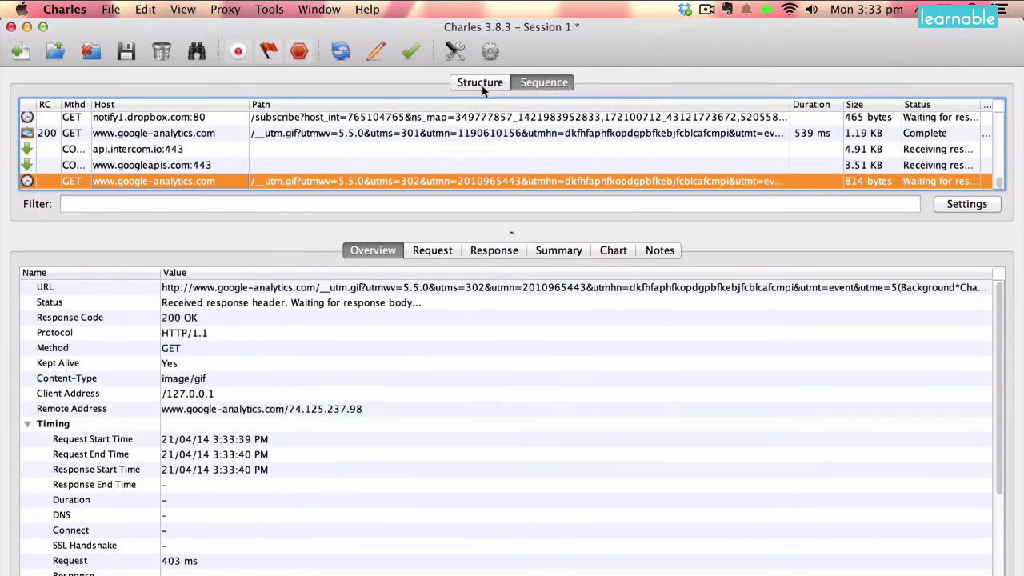
left_click(200, 83)
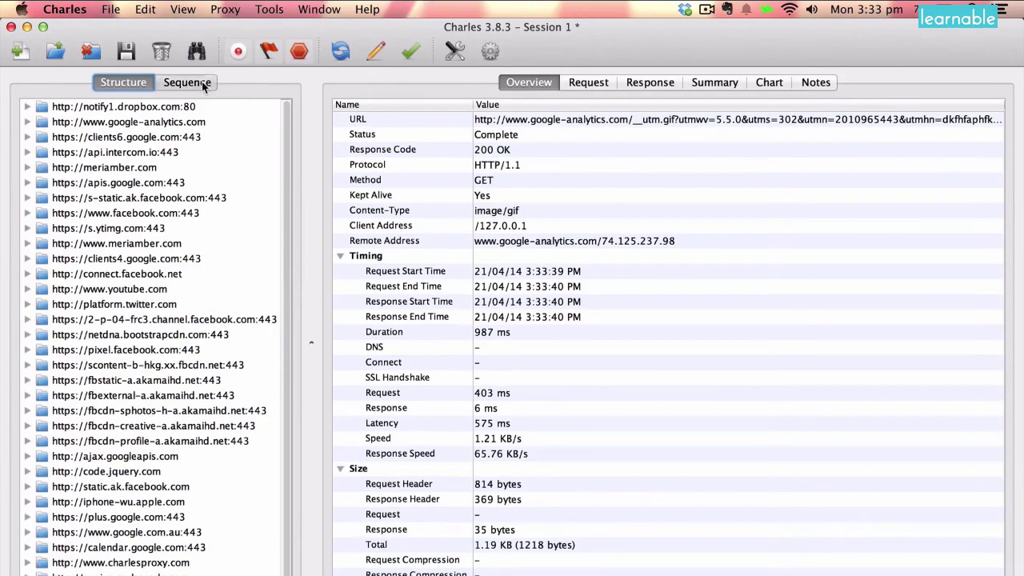